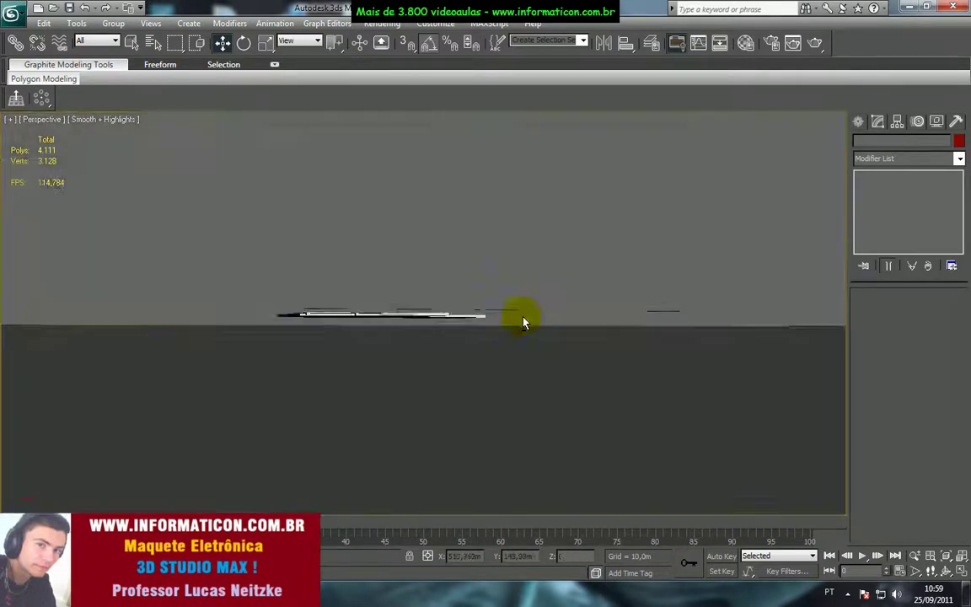
# Select the front fence's pillars and glass panels in the front view and display them as see-through
pyautogui.scroll(3, 498, 361)
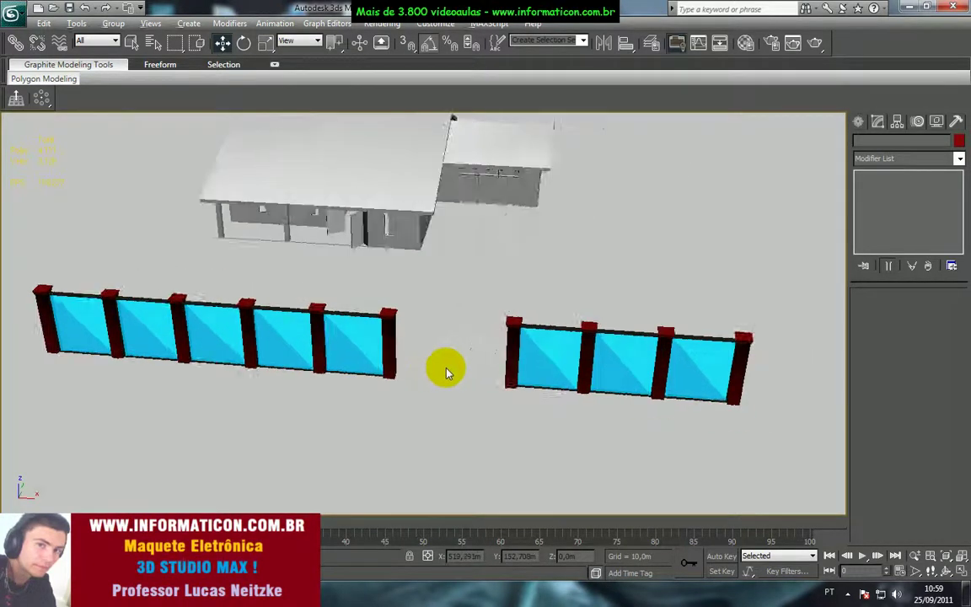
pyautogui.scroll(3, 562, 312)
pyautogui.moveTo(561, 312); pyautogui.dragTo(538, 321, button='middle')
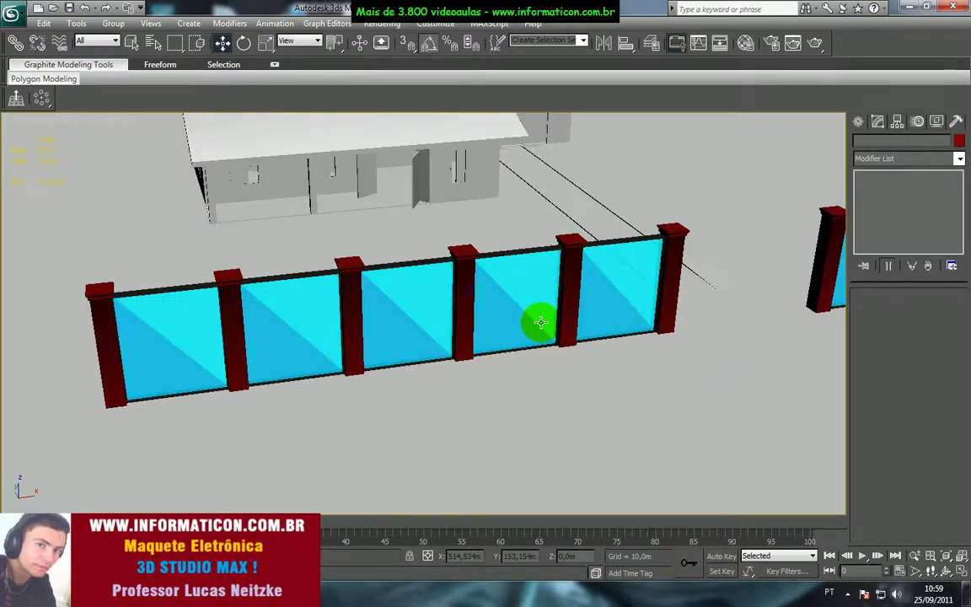
pyautogui.press('f')
pyautogui.scroll(8, 478, 314)
pyautogui.scroll(2, 430, 325)
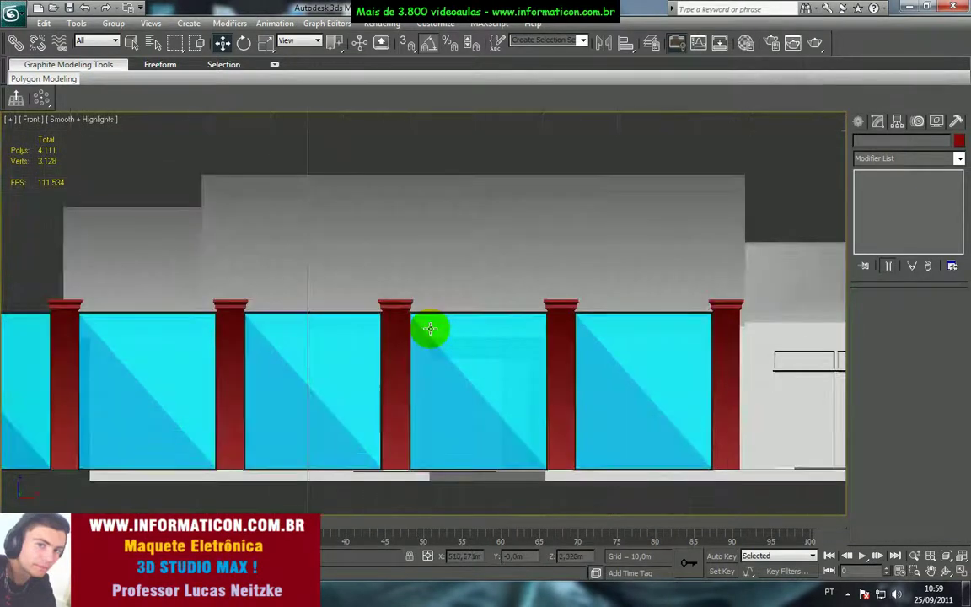
pyautogui.moveTo(440, 343); pyautogui.dragTo(462, 323, button='middle')
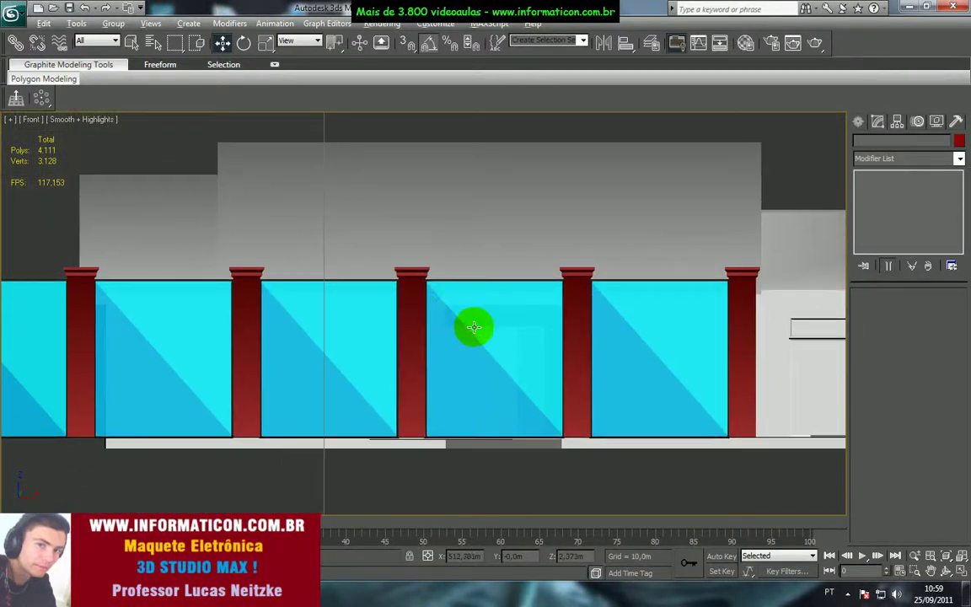
pyautogui.click(478, 324)
pyautogui.scroll(-3, 455, 304)
pyautogui.moveTo(91, 233); pyautogui.dragTo(315, 336)
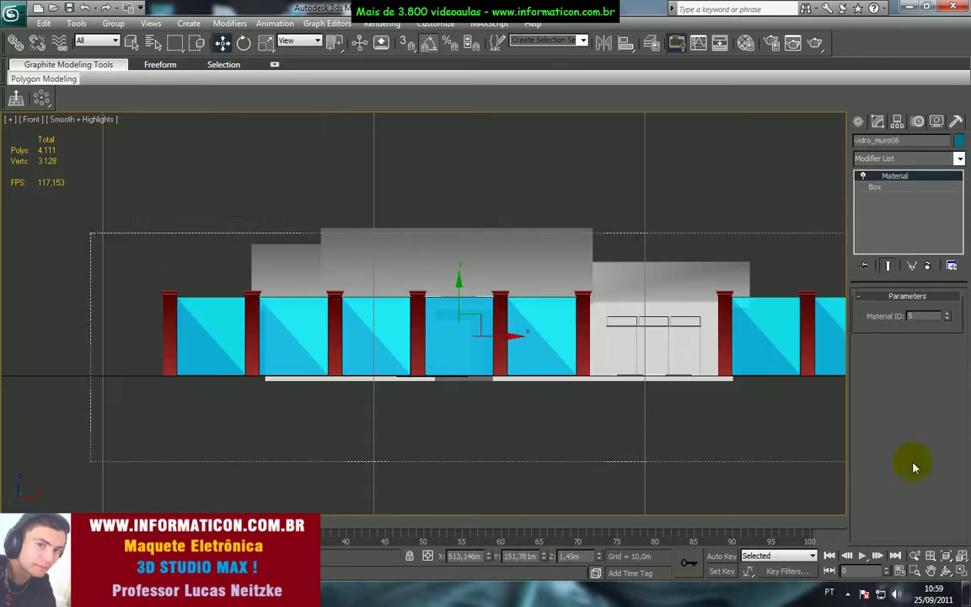
pyautogui.scroll(-4, 540, 362)
pyautogui.moveTo(270, 244); pyautogui.dragTo(710, 424)
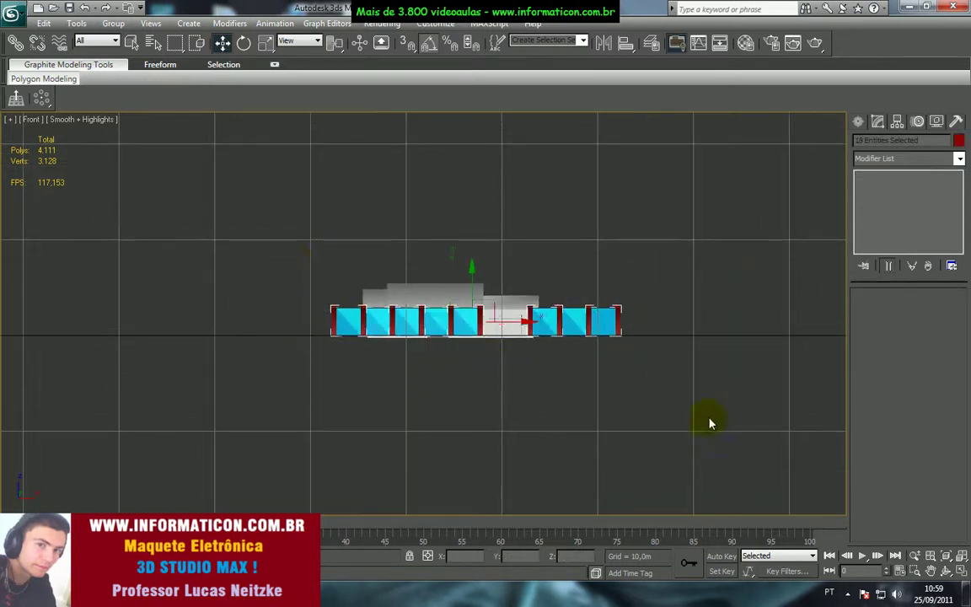
pyautogui.hotkey('alt', 'x')
pyautogui.scroll(8, 526, 415)
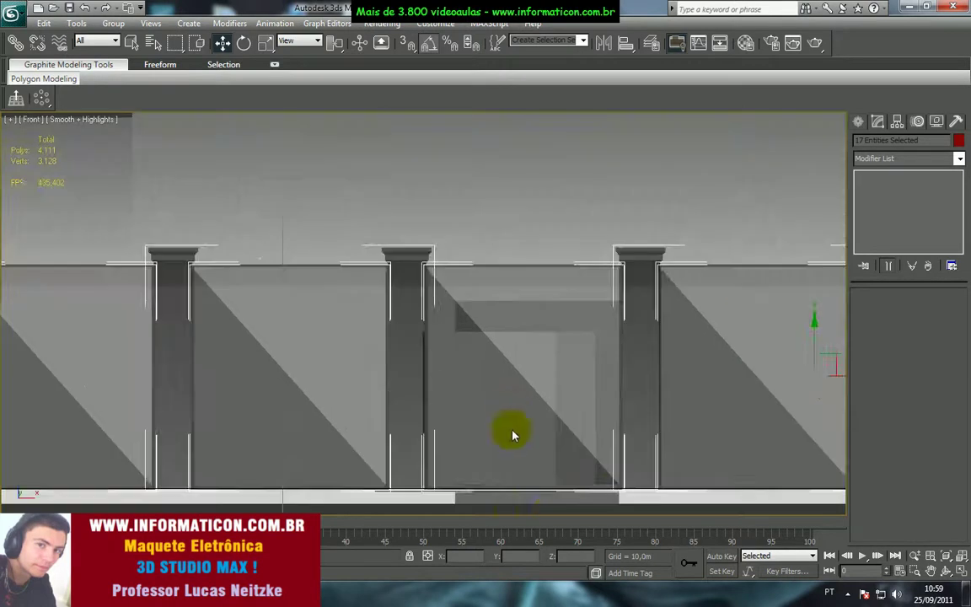
pyautogui.scroll(-6, 553, 308)
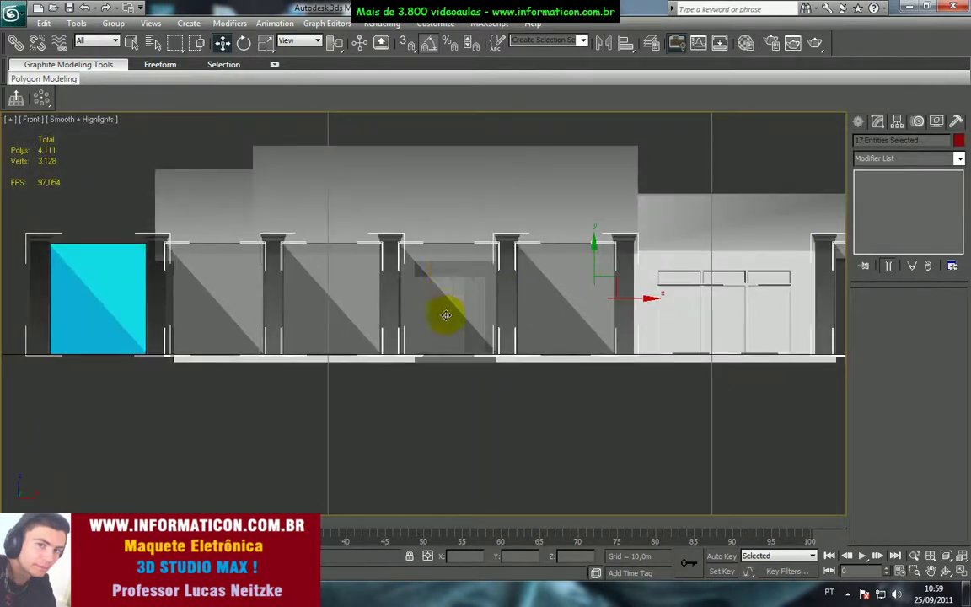
# Delete the glass fence panel and its rails between the two pillars in front of the house's entrance door
pyautogui.click(457, 309)
pyautogui.moveTo(469, 413); pyautogui.dragTo(481, 445)
pyautogui.click(566, 302)
pyautogui.press('Delete')
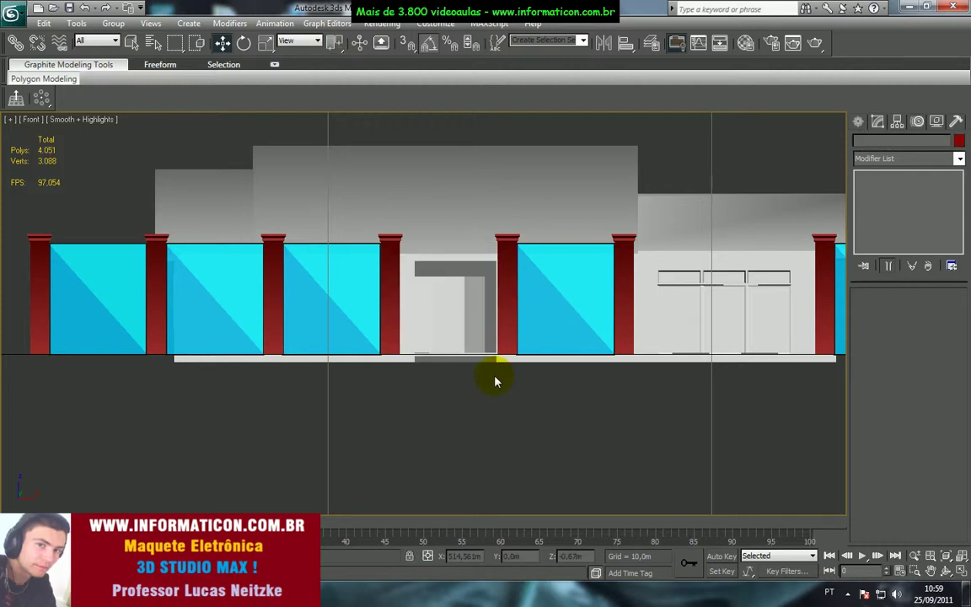
# Examine the new fence opening, the entrance door and the house front from several angles in the perspective view
pyautogui.scroll(2, 479, 358)
pyautogui.press('p')
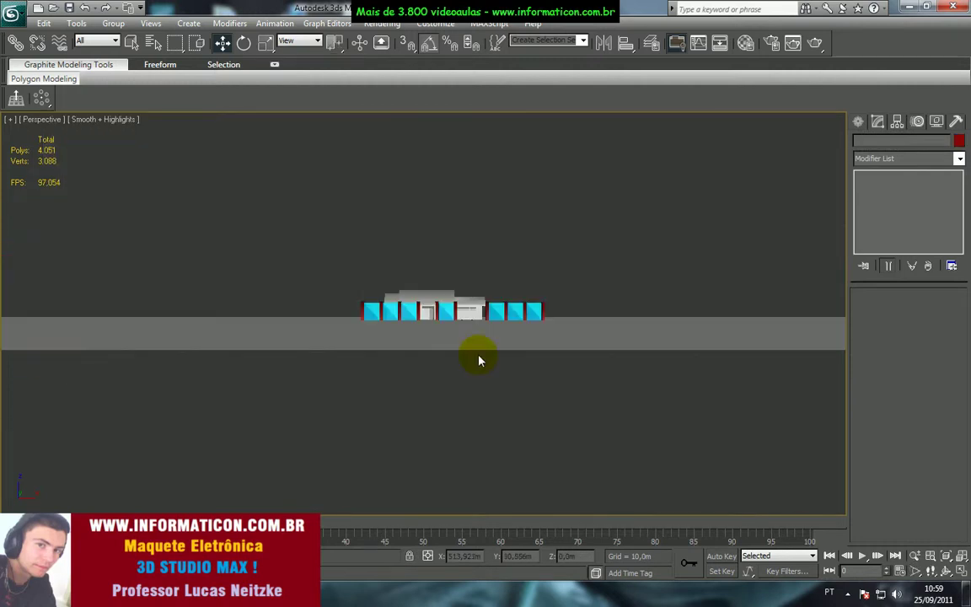
pyautogui.scroll(5, 462, 364)
pyautogui.scroll(5, 453, 350)
pyautogui.keyDown('alt'); pyautogui.moveTo(453, 351); pyautogui.dragTo(375, 425, button='middle'); pyautogui.keyUp('alt')
pyautogui.scroll(-3, 462, 399)
pyautogui.keyDown('alt'); pyautogui.moveTo(496, 329); pyautogui.dragTo(554, 371, button='middle'); pyautogui.keyUp('alt')
pyautogui.scroll(4, 554, 371)
pyautogui.moveTo(698, 371); pyautogui.dragTo(231, 323, button='middle')
pyautogui.keyDown('alt'); pyautogui.moveTo(384, 388); pyautogui.dragTo(320, 291, button='middle'); pyautogui.keyUp('alt')
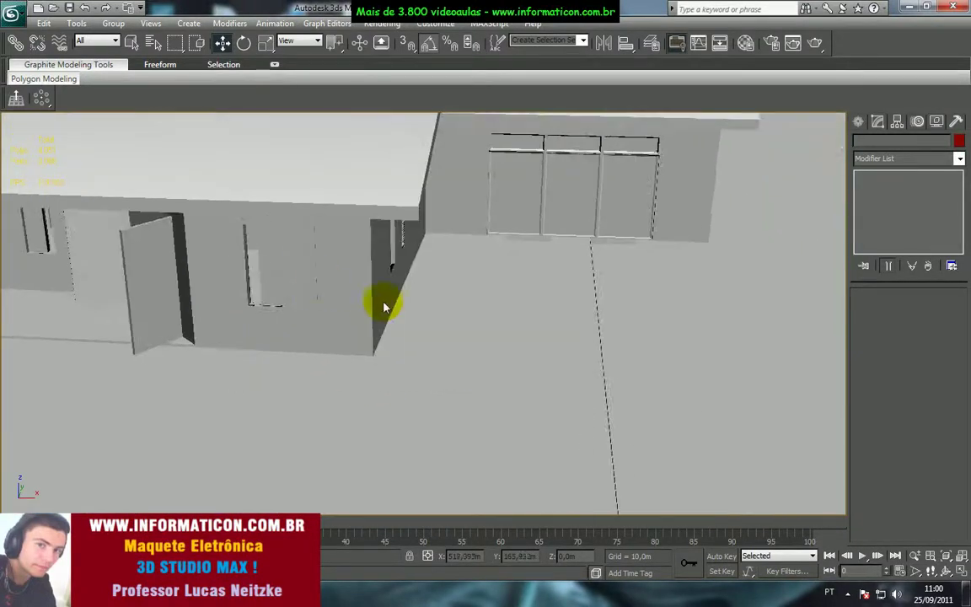
pyautogui.scroll(-2, 387, 315)
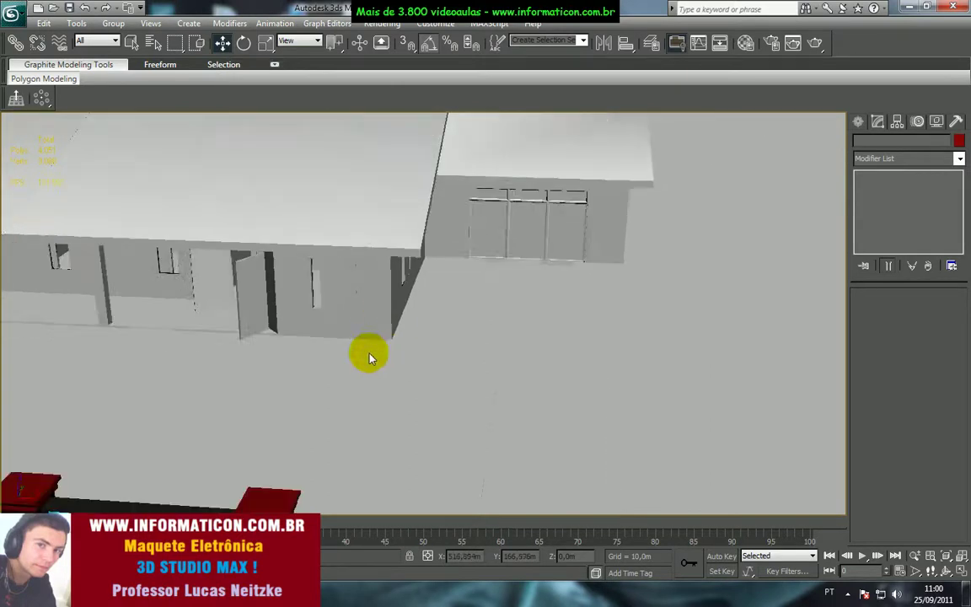
pyautogui.moveTo(369, 358); pyautogui.dragTo(390, 316, button='middle')
pyautogui.scroll(-1, 371, 337)
pyautogui.moveTo(306, 413); pyautogui.dragTo(475, 277, button='middle')
pyautogui.scroll(3, 386, 309)
pyautogui.moveTo(386, 309); pyautogui.dragTo(432, 392, button='middle')
pyautogui.keyDown('alt'); pyautogui.moveTo(468, 381); pyautogui.dragTo(535, 347, button='middle'); pyautogui.keyUp('alt')
pyautogui.scroll(-3, 432, 337)
pyautogui.scroll(3, 449, 331)
pyautogui.keyDown('alt'); pyautogui.moveTo(448, 329); pyautogui.dragTo(655, 267, button='middle'); pyautogui.keyUp('alt')
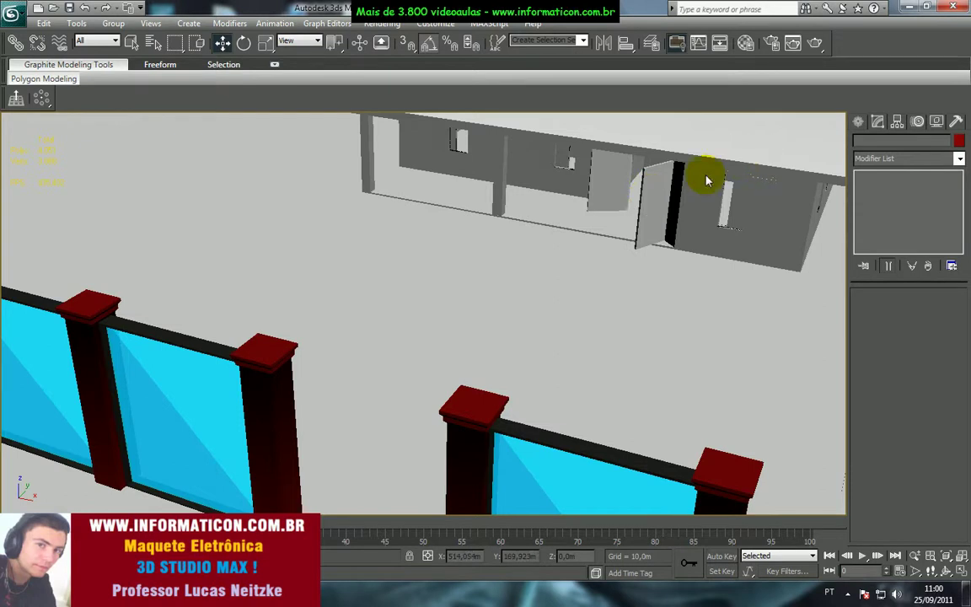
# Draw a pivot door near the fence opening, about 1.86 m wide, 5.71 m deep and 5.1 m high
pyautogui.click(879, 171)
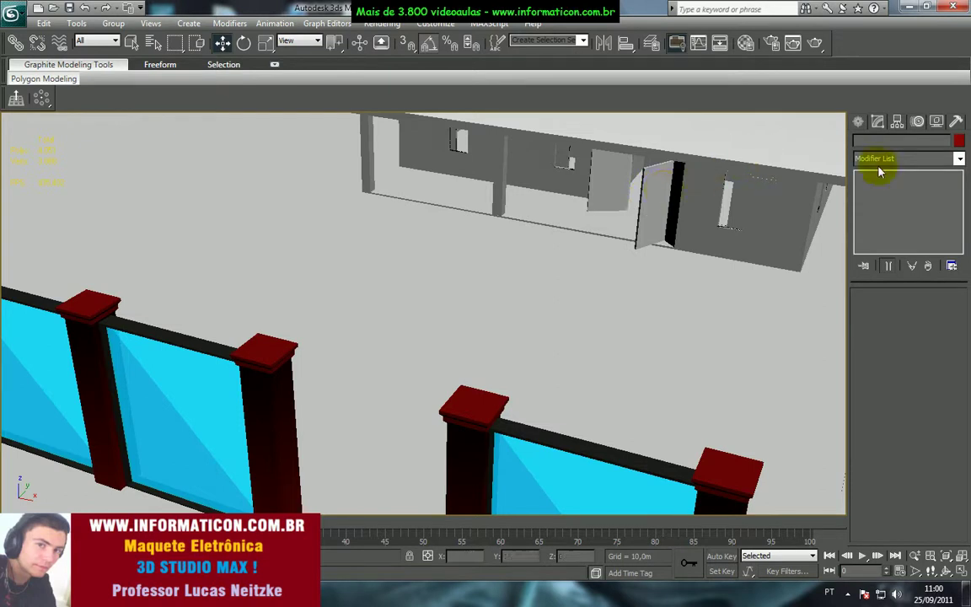
pyautogui.click(859, 122)
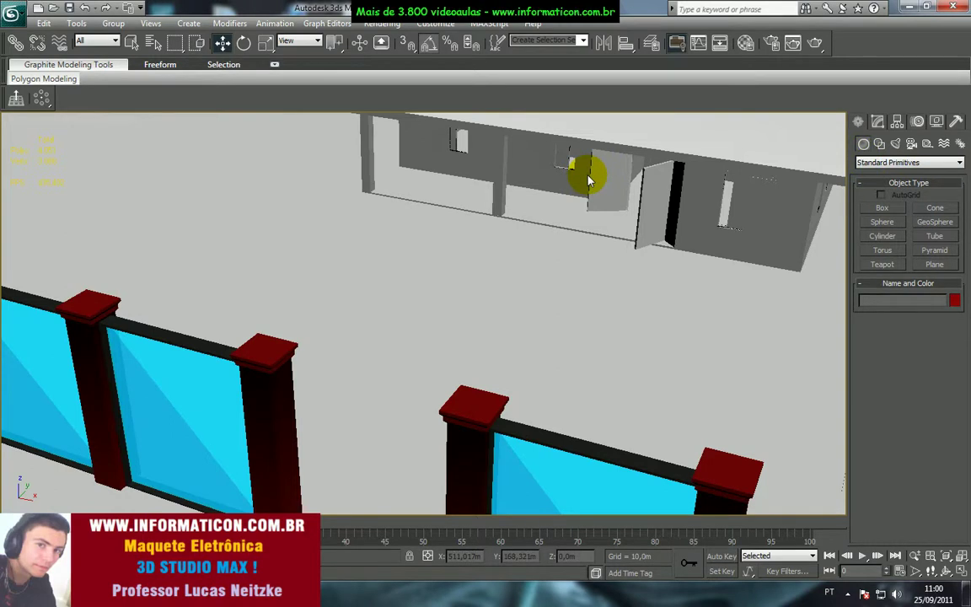
pyautogui.click(868, 162)
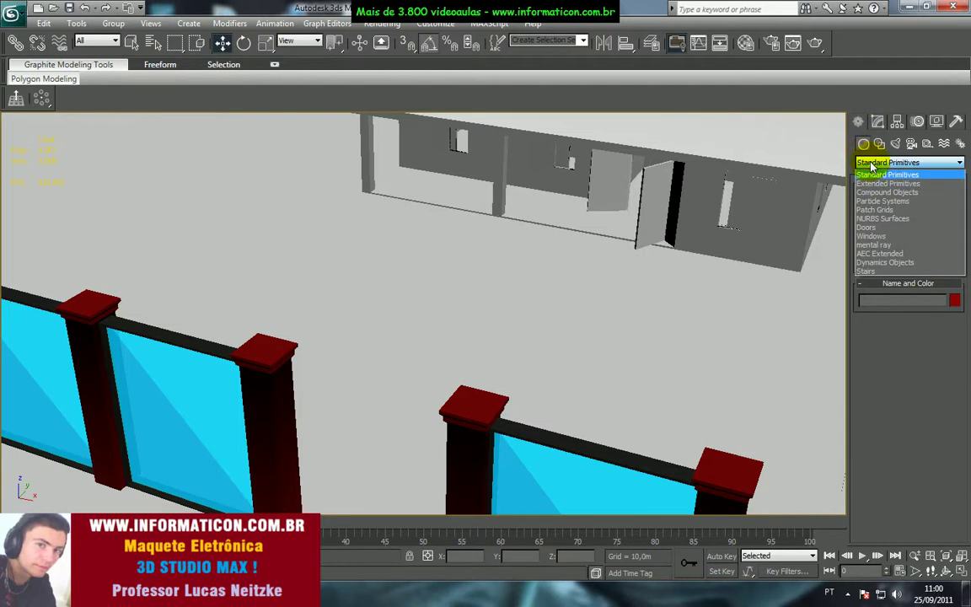
pyautogui.click(891, 234)
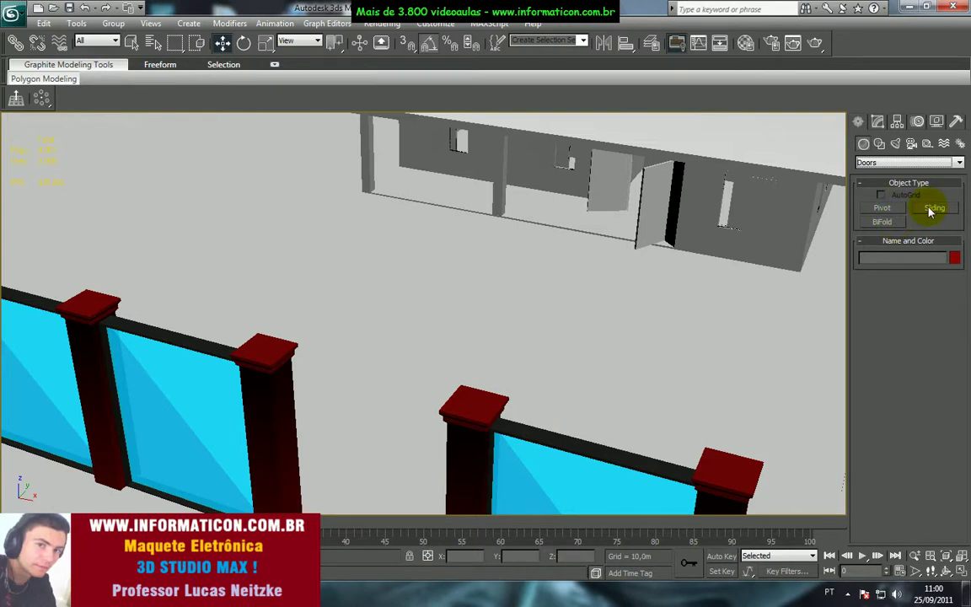
pyautogui.click(896, 211)
pyautogui.moveTo(644, 291); pyautogui.dragTo(661, 221, button='middle')
pyautogui.moveTo(385, 445); pyautogui.dragTo(501, 481)
pyautogui.click(500, 280)
pyautogui.click(583, 326)
pyautogui.scroll(-5, 582, 323)
pyautogui.rightClick(581, 323)
pyautogui.keyDown('alt'); pyautogui.moveTo(581, 323); pyautogui.dragTo(560, 351, button='middle'); pyautogui.keyUp('alt')
pyautogui.scroll(2, 558, 352)
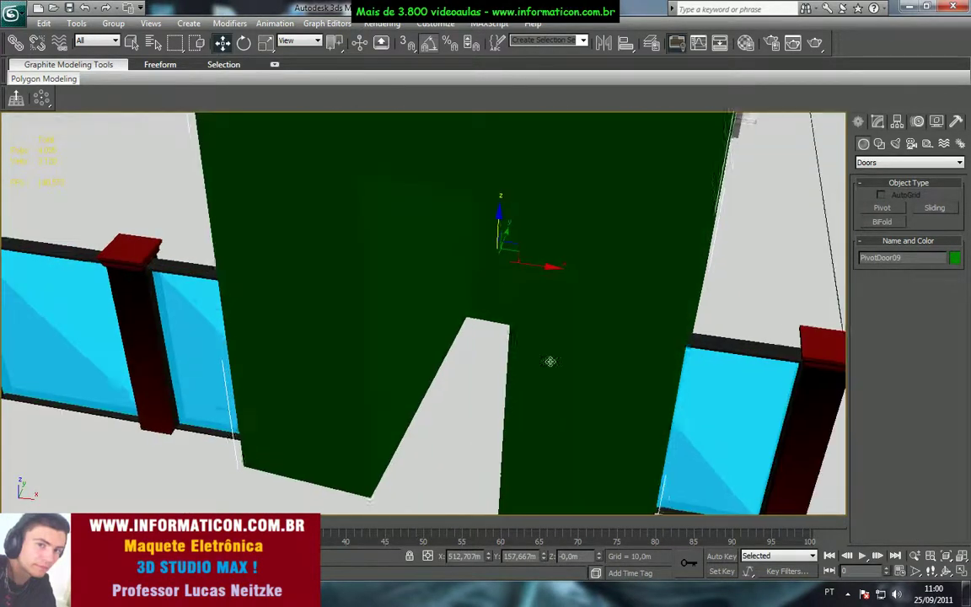
pyautogui.scroll(-5, 559, 354)
# Resize the pivot door to 4.387 m high, 1.816 m wide and 0.211 m deep, with a 0.14 m wide, 0.02 m deep frame
pyautogui.click(877, 121)
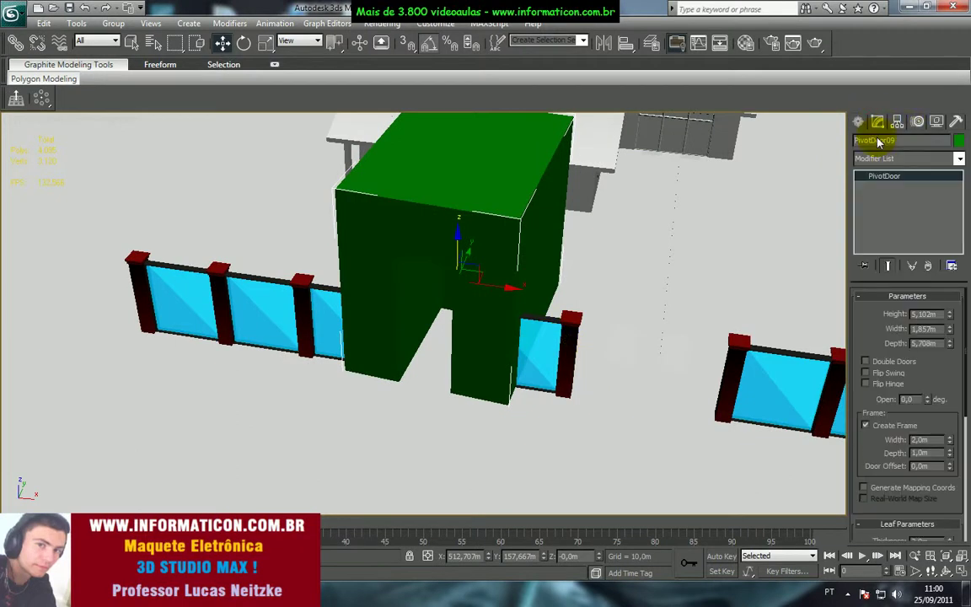
pyautogui.moveTo(952, 317); pyautogui.dragTo(930, 316)
pyautogui.moveTo(950, 385); pyautogui.dragTo(957, 449)
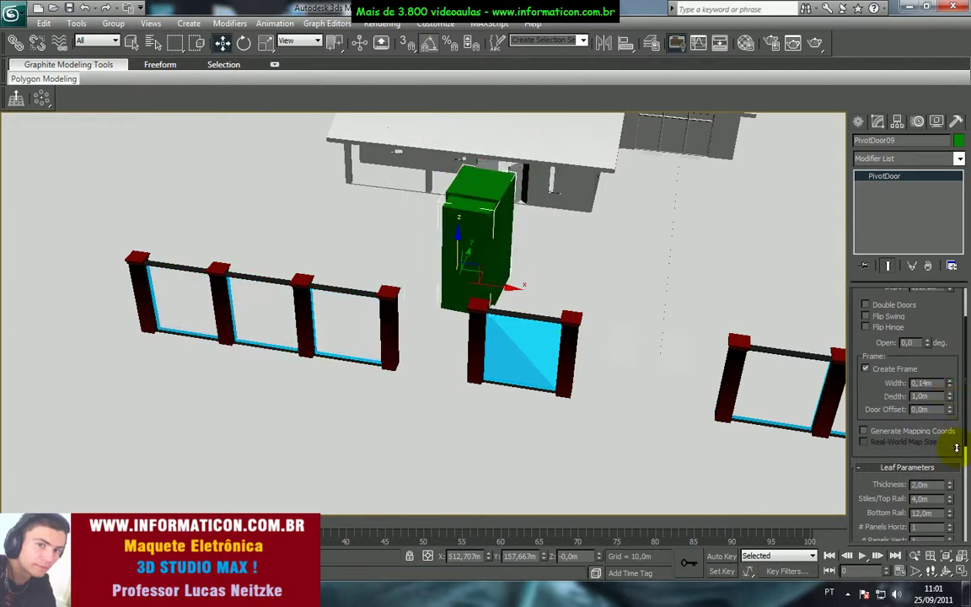
pyautogui.moveTo(950, 402); pyautogui.dragTo(963, 465)
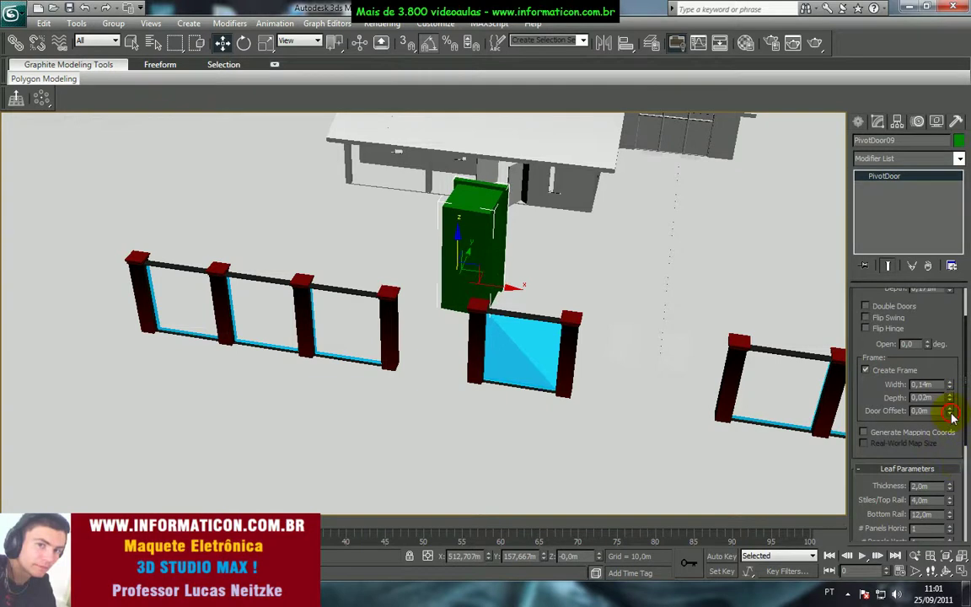
pyautogui.scroll(3, 951, 323)
pyautogui.moveTo(954, 359); pyautogui.dragTo(951, 329)
pyautogui.moveTo(950, 315)
pyautogui.mouseDown()
pyautogui.moveTo(953, 344)
pyautogui.moveTo(952, 323)
pyautogui.mouseUp()
# Set the door leaf's thickness to 0.14 m, stiles/top rail to 3.494 m and bottom rail to 19.721 m
pyautogui.moveTo(941, 386); pyautogui.dragTo(941, 294)
pyautogui.moveTo(953, 483); pyautogui.dragTo(958, 512)
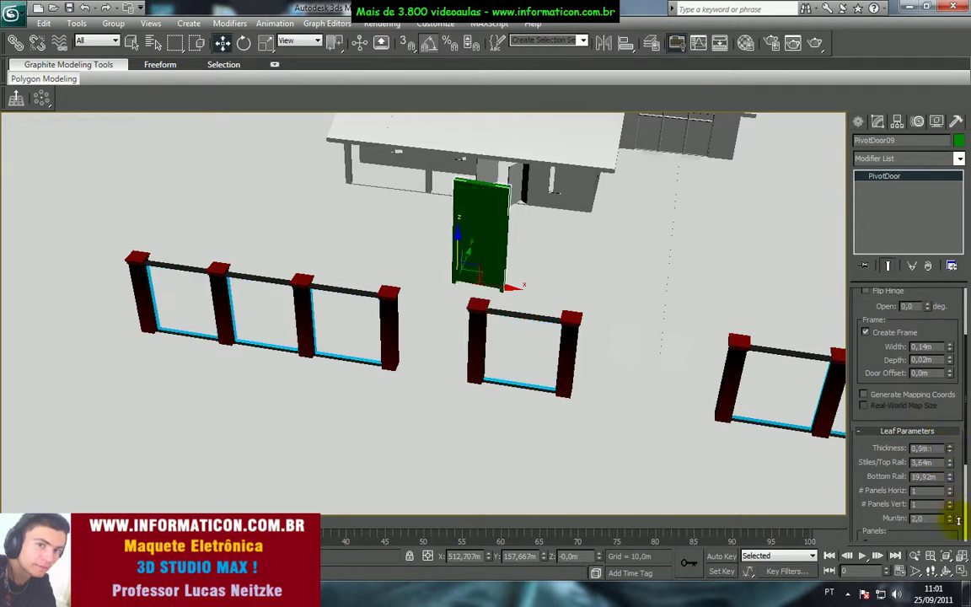
pyautogui.press('z')
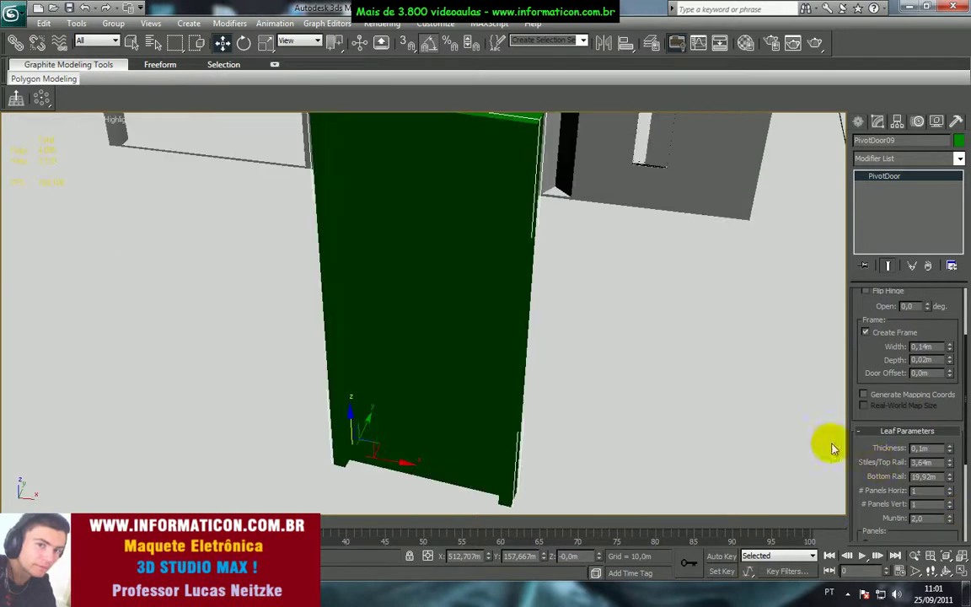
pyautogui.keyDown('alt'); pyautogui.moveTo(662, 428); pyautogui.dragTo(640, 375, button='middle'); pyautogui.keyUp('alt')
pyautogui.moveTo(954, 468); pyautogui.dragTo(954, 474)
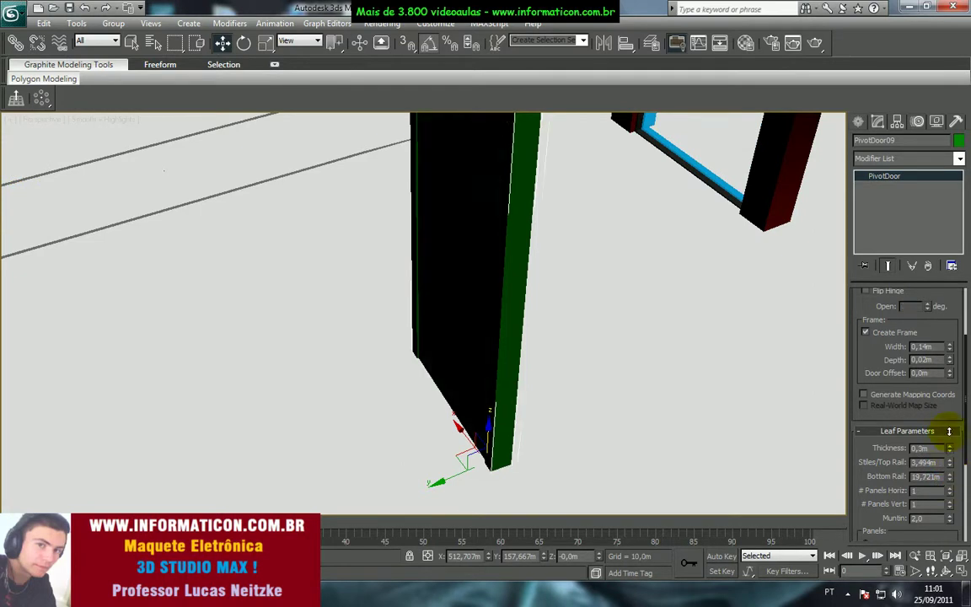
pyautogui.moveTo(945, 462); pyautogui.dragTo(934, 442)
# Move the door onto the fence line at about Y 151.933 m and show it in the top view
pyautogui.keyDown('alt'); pyautogui.moveTo(692, 428); pyautogui.dragTo(517, 389, button='middle'); pyautogui.keyUp('alt')
pyautogui.scroll(-4, 601, 418)
pyautogui.moveTo(343, 391); pyautogui.dragTo(590, 390)
pyautogui.press('t')
pyautogui.scroll(-5, 472, 350)
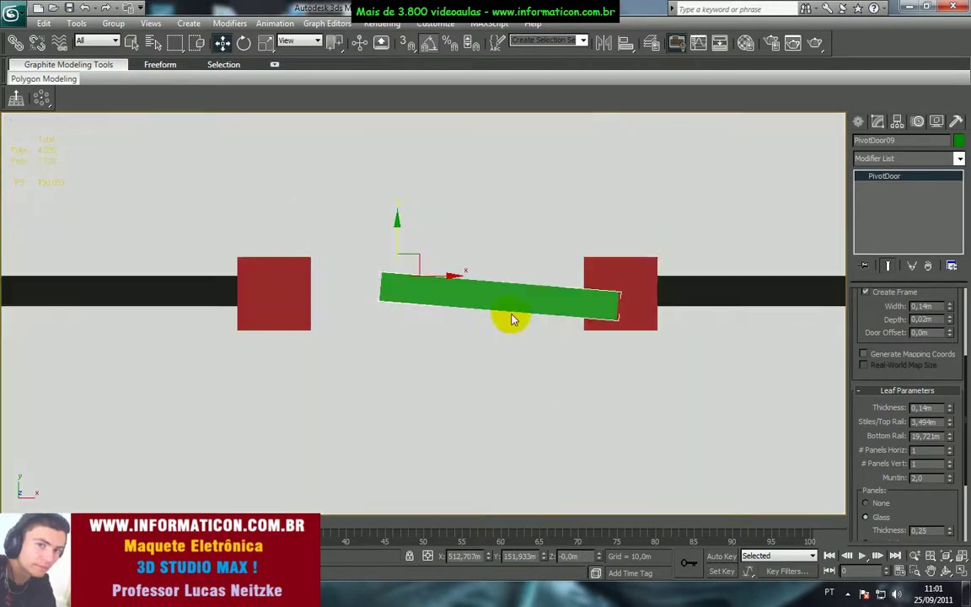
# Rotate the door about its vertical axis until it runs parallel to the fence
pyautogui.moveTo(499, 308); pyautogui.dragTo(373, 343, button='middle')
pyautogui.press('e')
pyautogui.moveTo(318, 300); pyautogui.dragTo(315, 288)
pyautogui.press('w')
pyautogui.press('e')
pyautogui.press('w')
pyautogui.moveTo(336, 331); pyautogui.dragTo(379, 323, button='middle')
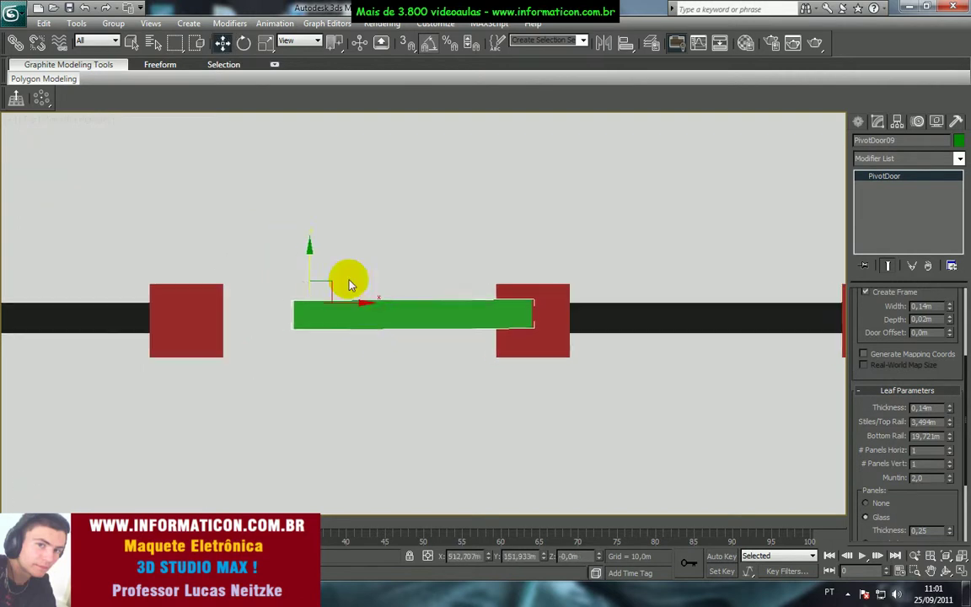
pyautogui.press('e')
pyautogui.moveTo(337, 278); pyautogui.dragTo(351, 274)
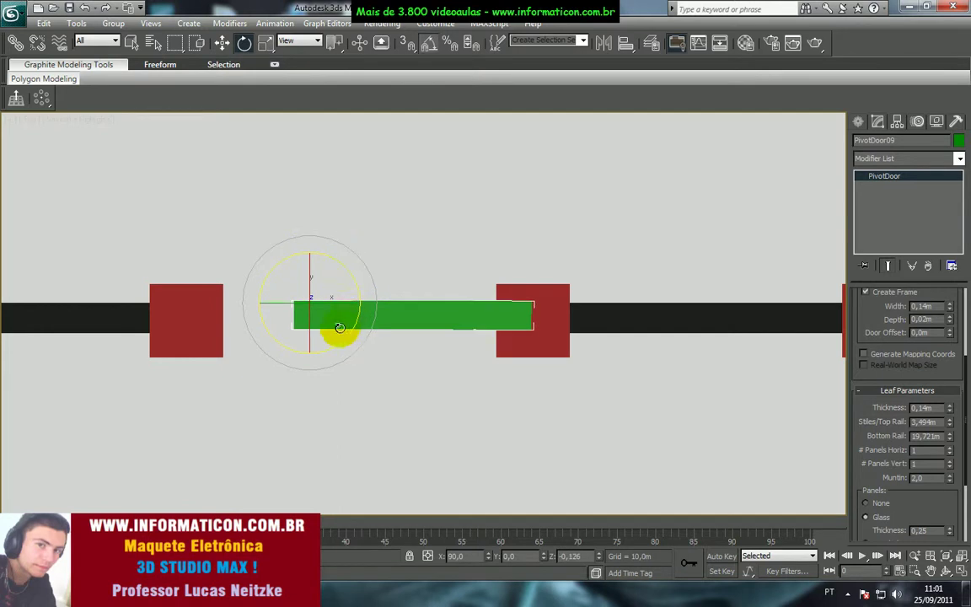
# Move the door along X into the gap between the two pillars
pyautogui.press('w')
pyautogui.click(361, 298)
pyautogui.click(354, 310)
pyautogui.click(353, 310)
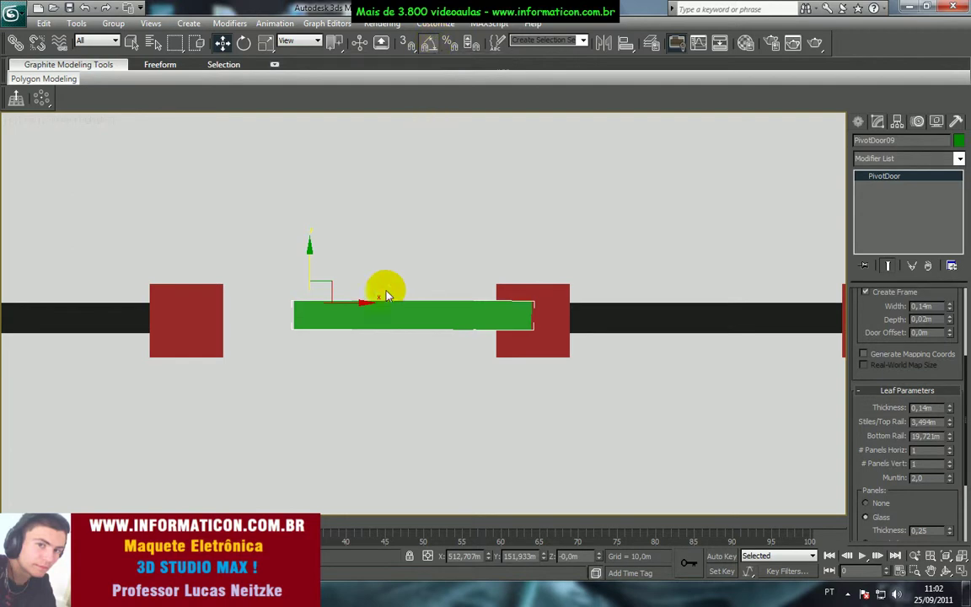
pyautogui.moveTo(357, 300); pyautogui.dragTo(292, 302)
# Try to scale the door uniformly to about 120% and undo it
pyautogui.press('r')
pyautogui.press('w')
pyautogui.press('r')
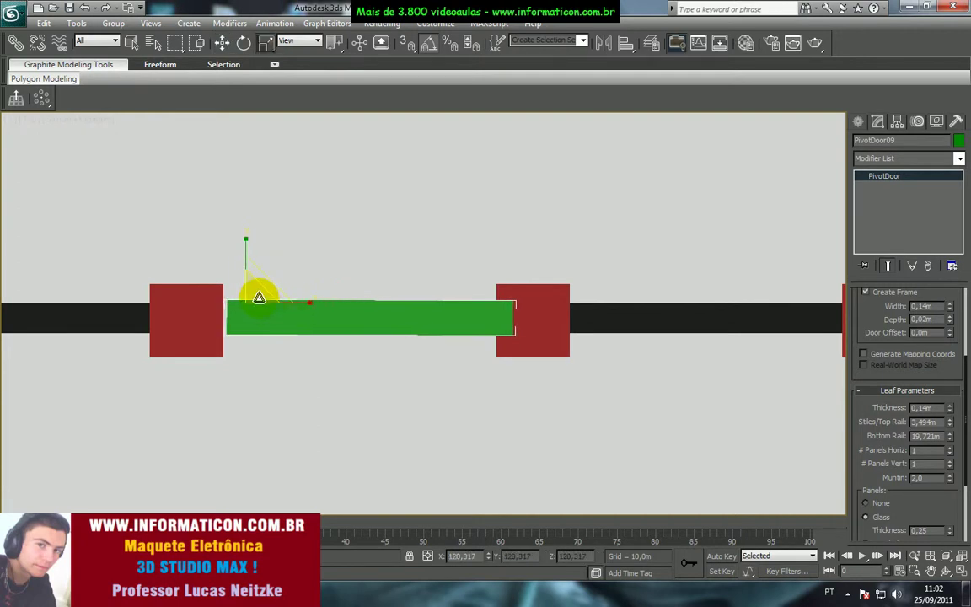
pyautogui.hotkey('ctrl', 'z')
pyautogui.hotkey('ctrl', 'z')
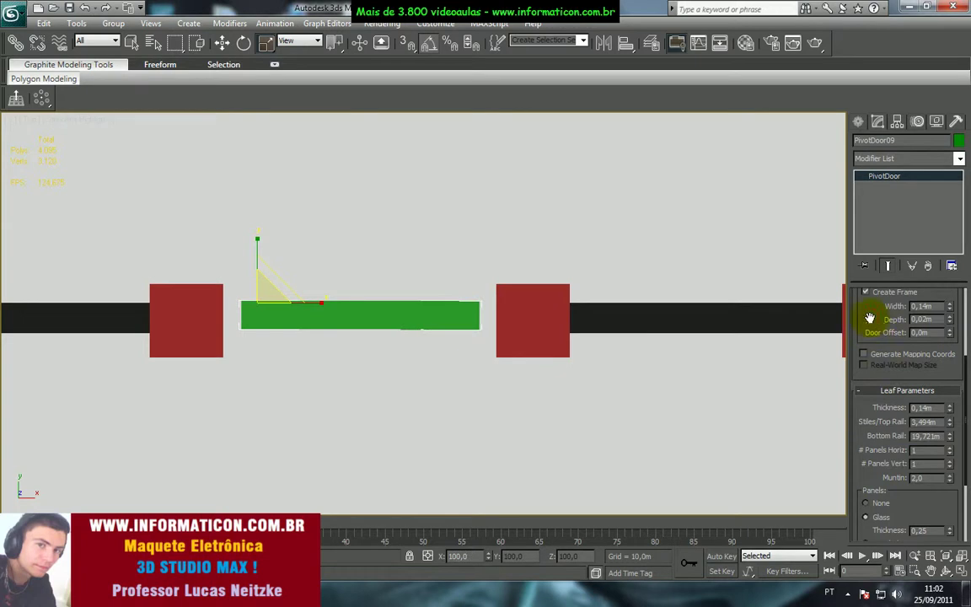
# Move the door against the left pillar at about X 512.086 m and widen it to about 2.106 m to fill the gap
pyautogui.moveTo(875, 332); pyautogui.dragTo(870, 368)
pyautogui.moveTo(952, 331); pyautogui.dragTo(945, 413)
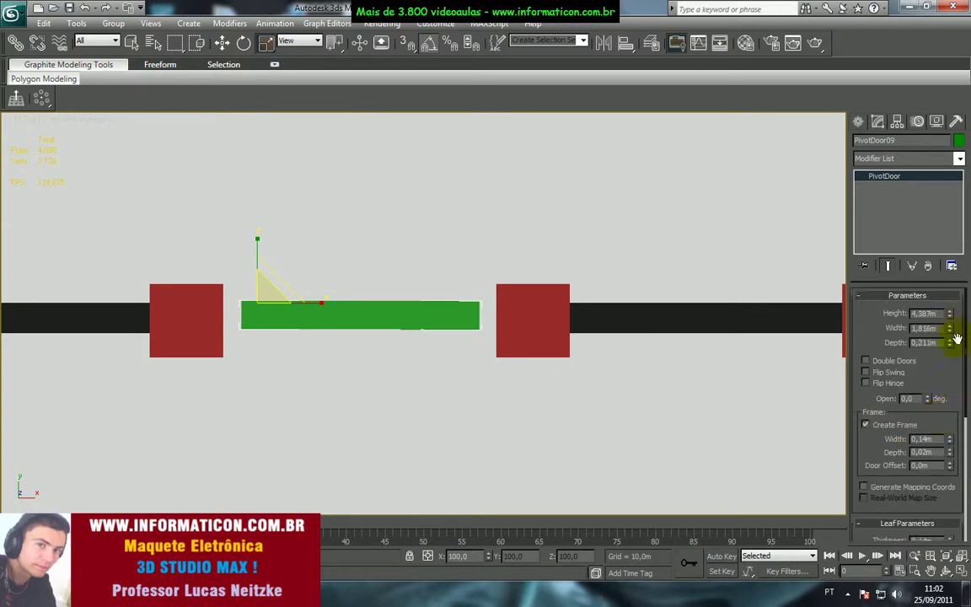
pyautogui.press('w')
pyautogui.moveTo(308, 304); pyautogui.dragTo(288, 302)
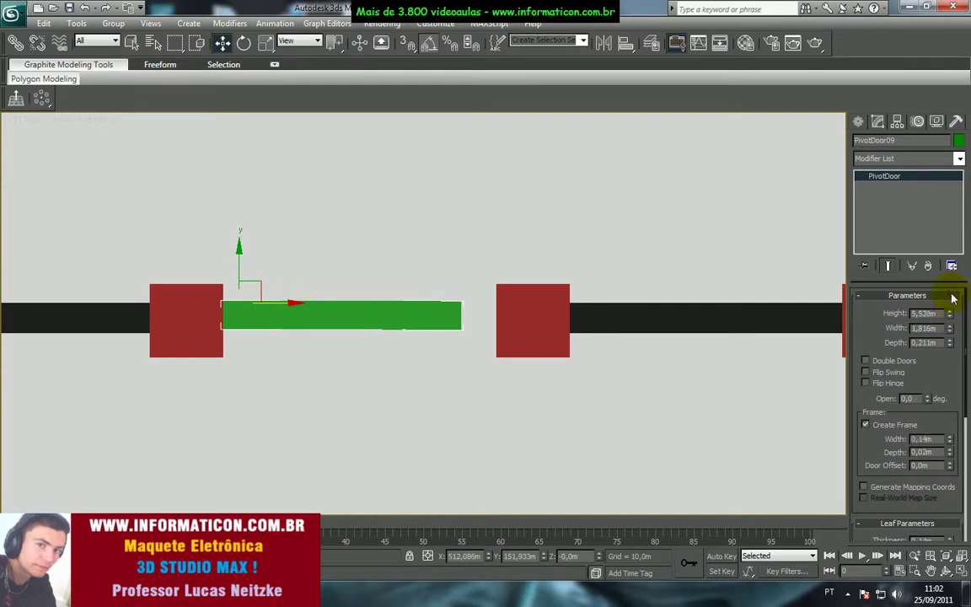
pyautogui.moveTo(951, 331); pyautogui.dragTo(948, 313)
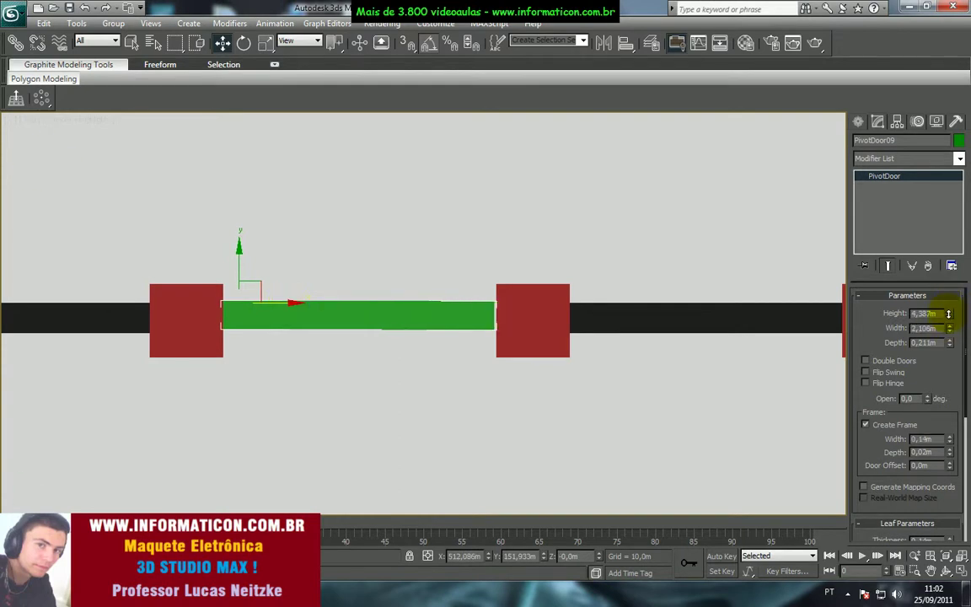
# Lower the door's height to 2.72 m to match the fence and set its width to 2.125 m
pyautogui.scroll(3, 645, 330)
pyautogui.scroll(-5, 503, 354)
pyautogui.keyDown('alt'); pyautogui.moveTo(504, 353); pyautogui.dragTo(468, 291, button='middle'); pyautogui.keyUp('alt')
pyautogui.scroll(3, 450, 306)
pyautogui.moveTo(421, 327); pyautogui.dragTo(431, 260, button='middle')
pyautogui.moveTo(950, 313); pyautogui.dragTo(954, 343)
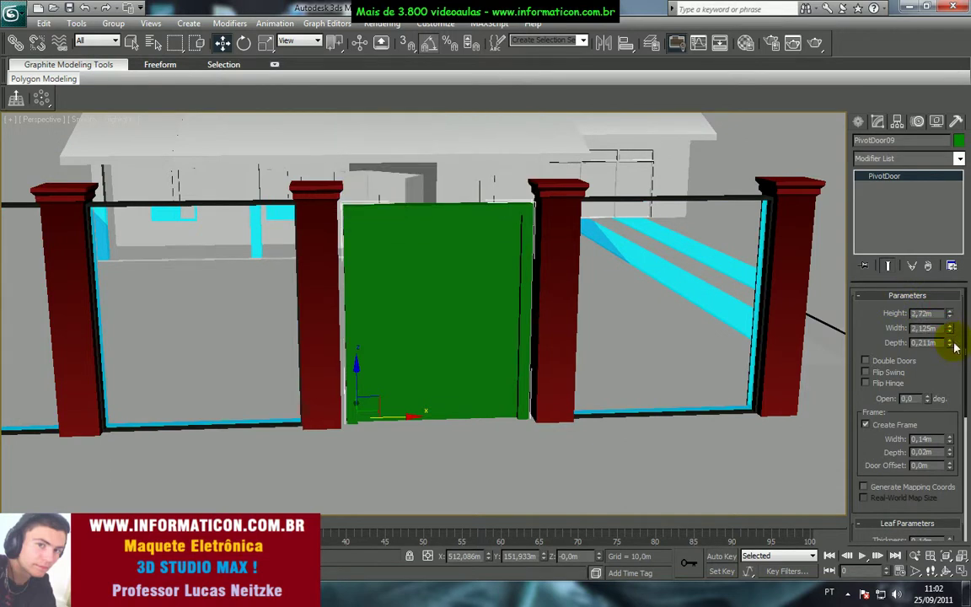
# In the front view, set the gate's height to 2.775 m and width to 2.301 m, and shift it to X 512.004 m
pyautogui.press('7')
pyautogui.press('f')
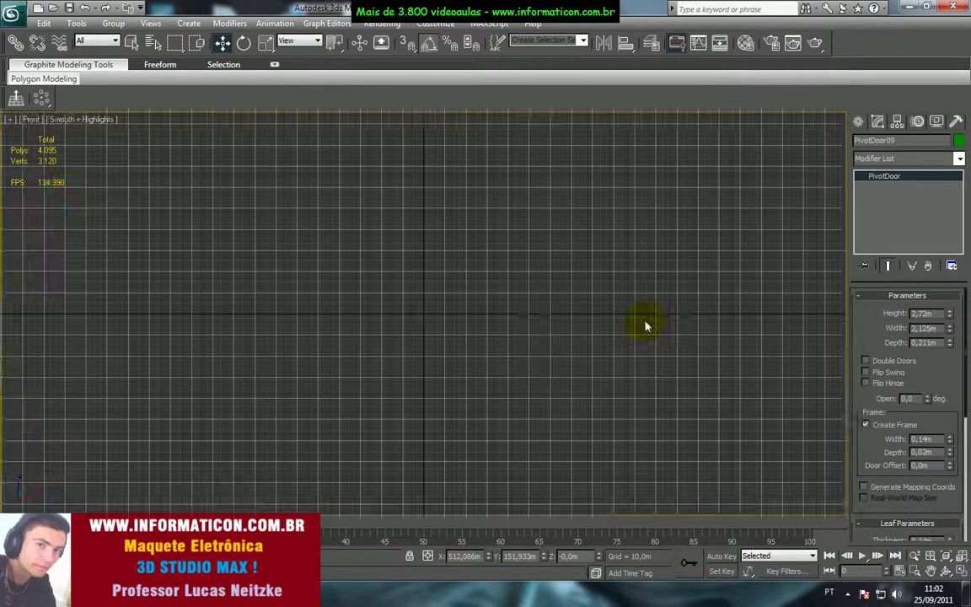
pyautogui.moveTo(548, 317); pyautogui.dragTo(539, 323, button='middle')
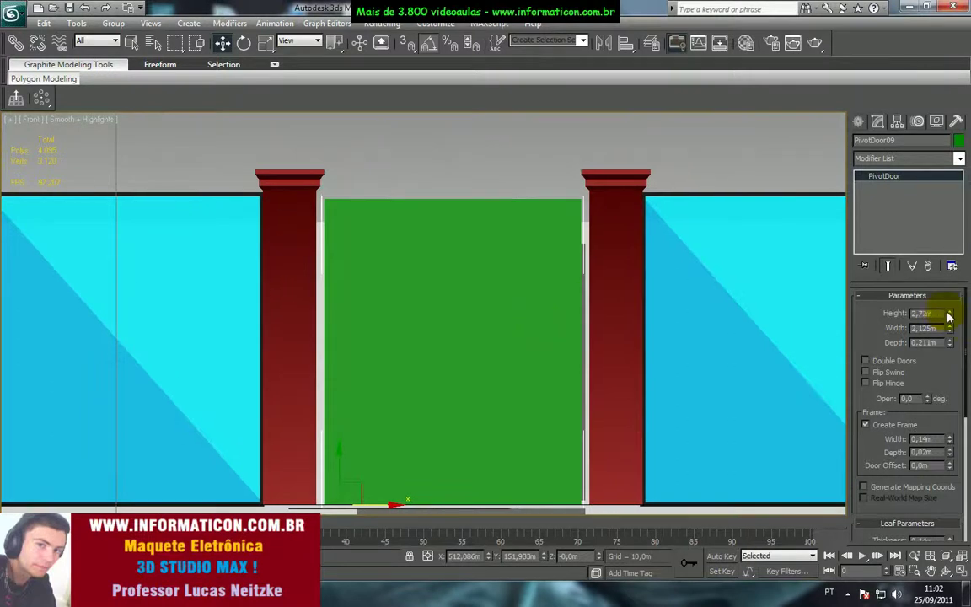
pyautogui.click(950, 312)
pyautogui.moveTo(949, 315); pyautogui.dragTo(949, 314)
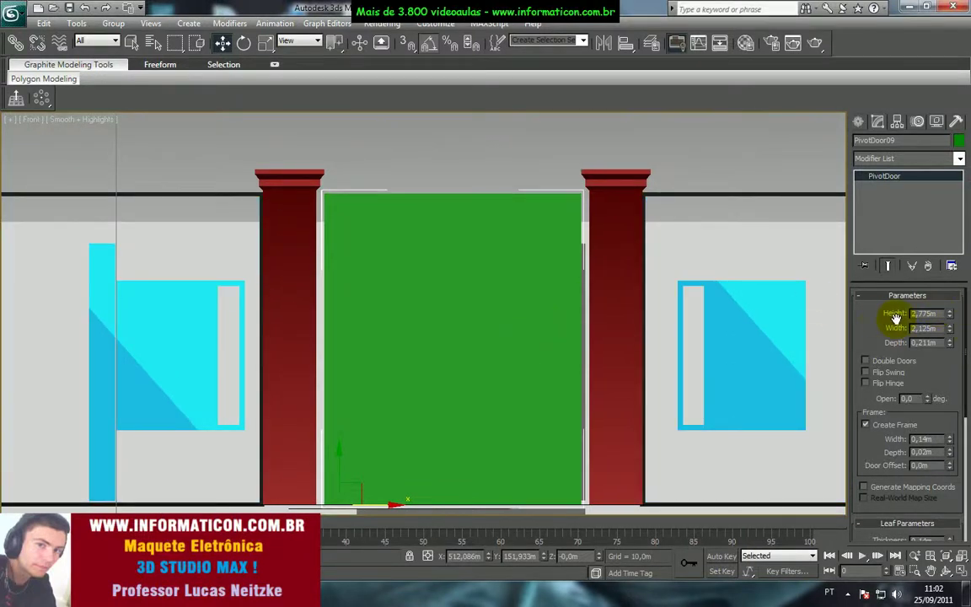
pyautogui.moveTo(951, 330); pyautogui.dragTo(951, 329)
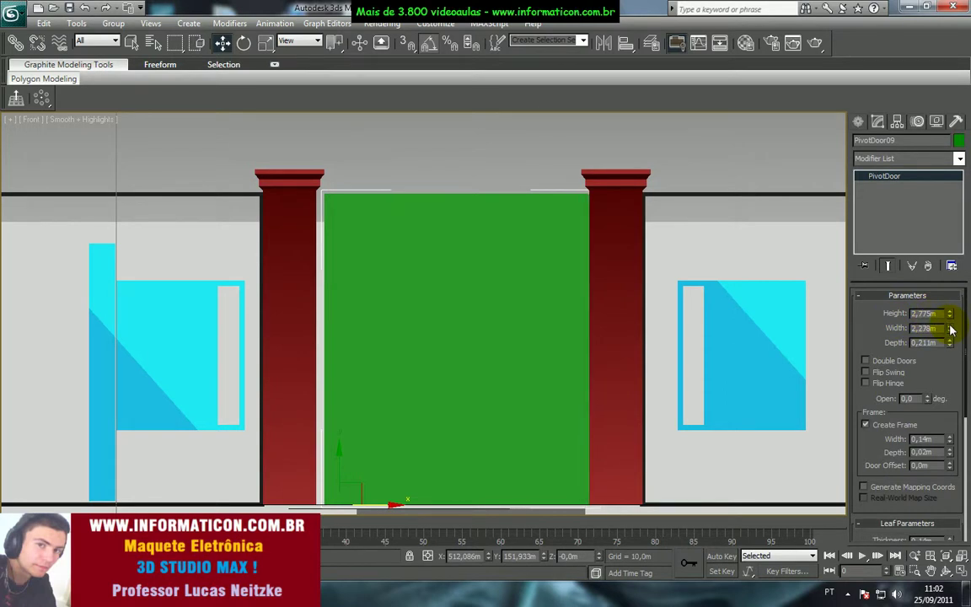
pyautogui.moveTo(394, 504); pyautogui.dragTo(385, 500)
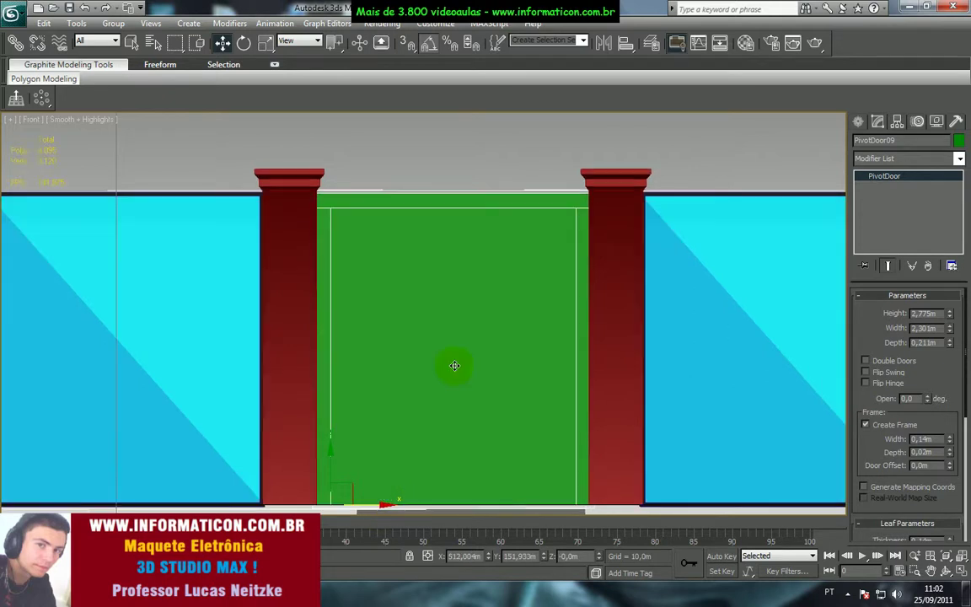
# Open the gate to 42 degrees and turn it into a double door with the swing unflipped
pyautogui.moveTo(460, 363); pyautogui.dragTo(457, 348, button='middle')
pyautogui.moveTo(929, 397); pyautogui.dragTo(902, 384)
pyautogui.click(866, 361)
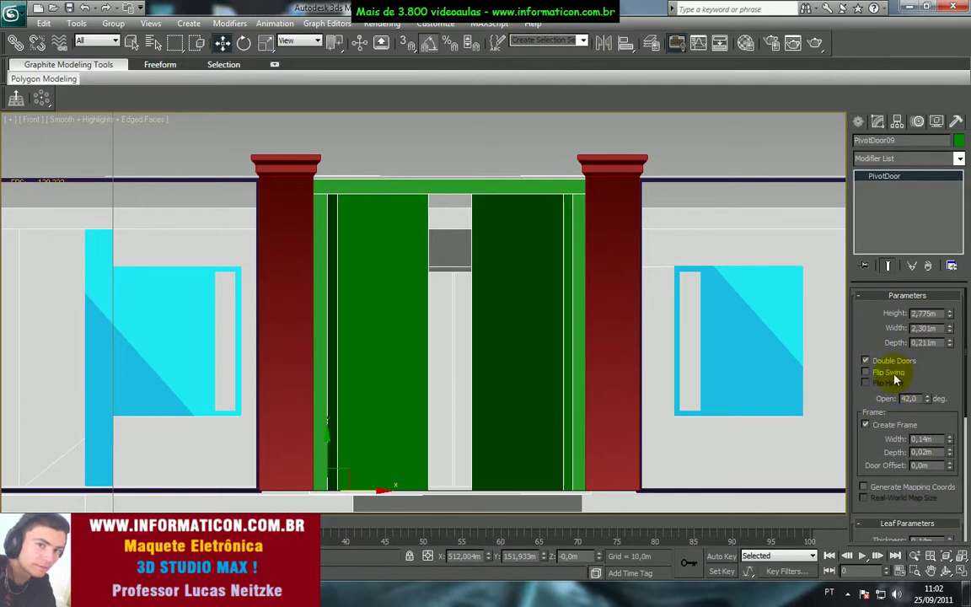
pyautogui.click(866, 372)
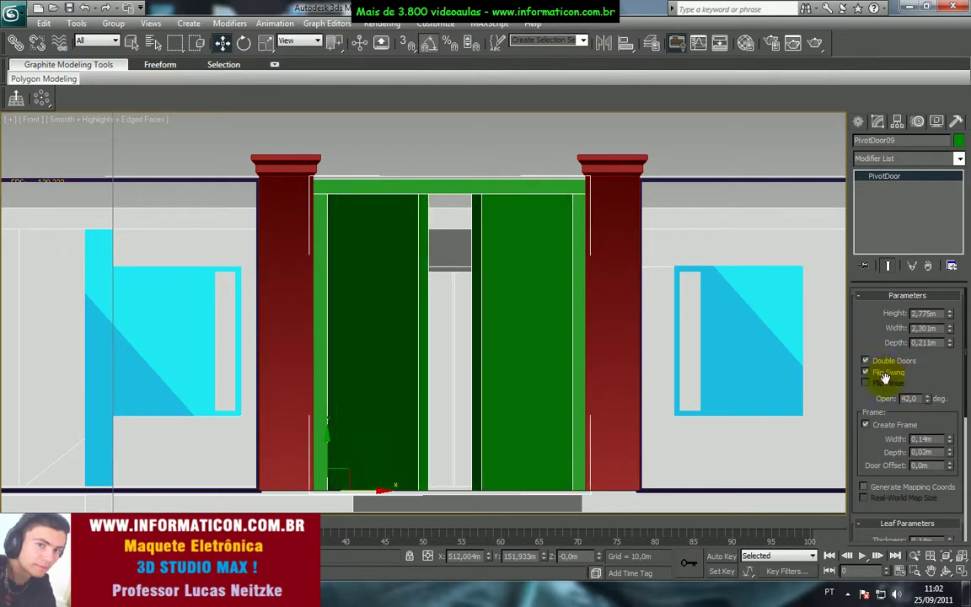
pyautogui.click(886, 374)
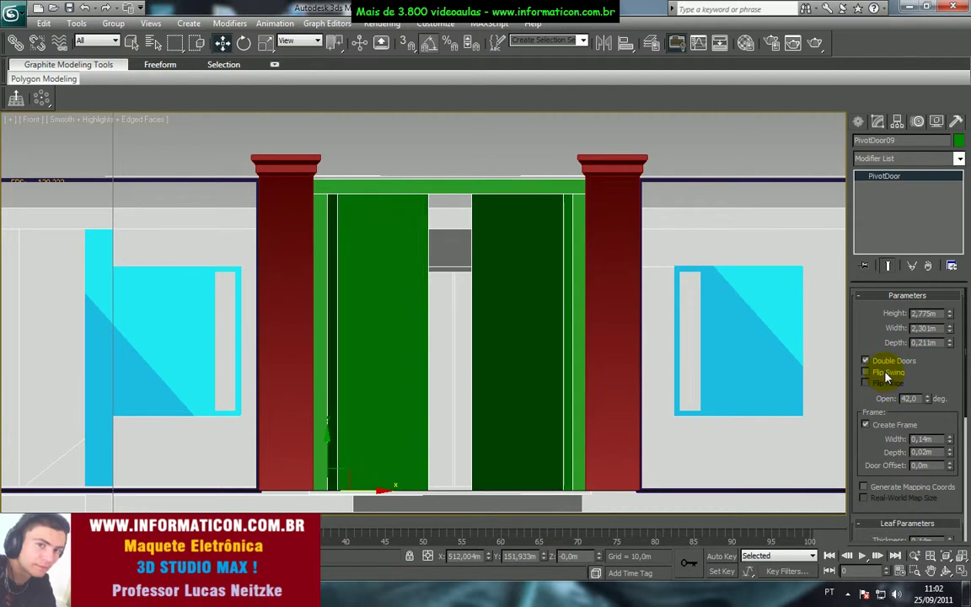
# In the perspective view, try flipping the double gate's swing so both leaves open away from the house
pyautogui.scroll(3, 650, 368)
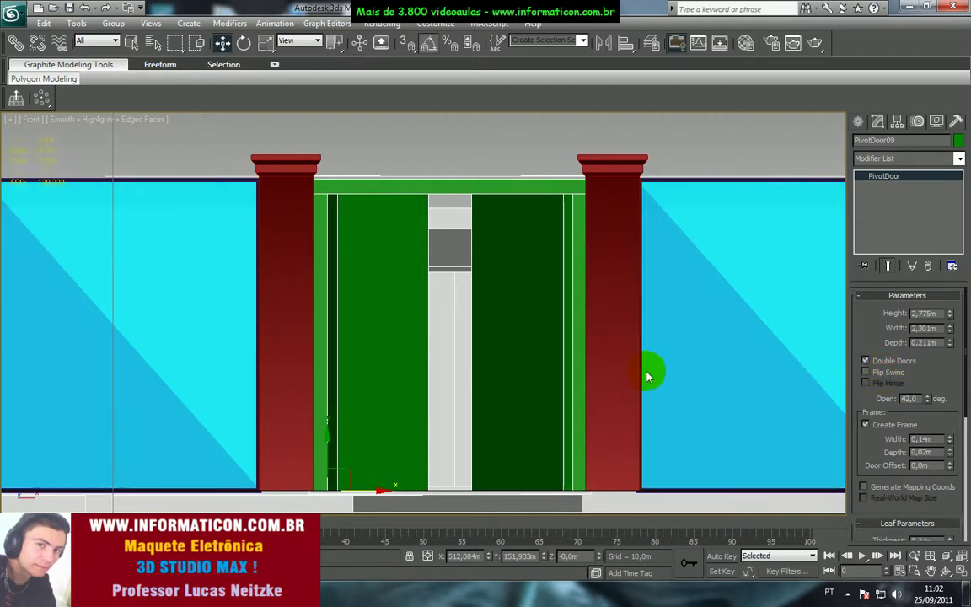
pyautogui.press('p')
pyautogui.scroll(10, 604, 377)
pyautogui.scroll(-5, 604, 376)
pyautogui.keyDown('alt'); pyautogui.moveTo(552, 384); pyautogui.dragTo(700, 437, button='middle'); pyautogui.keyUp('alt')
pyautogui.scroll(-5, 608, 423)
pyautogui.scroll(3, 609, 414)
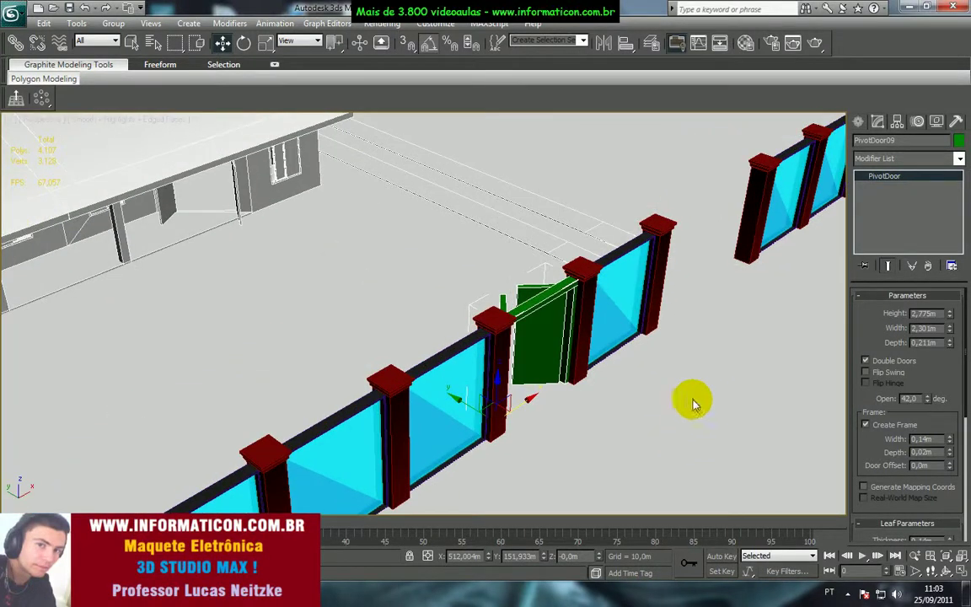
pyautogui.click(897, 375)
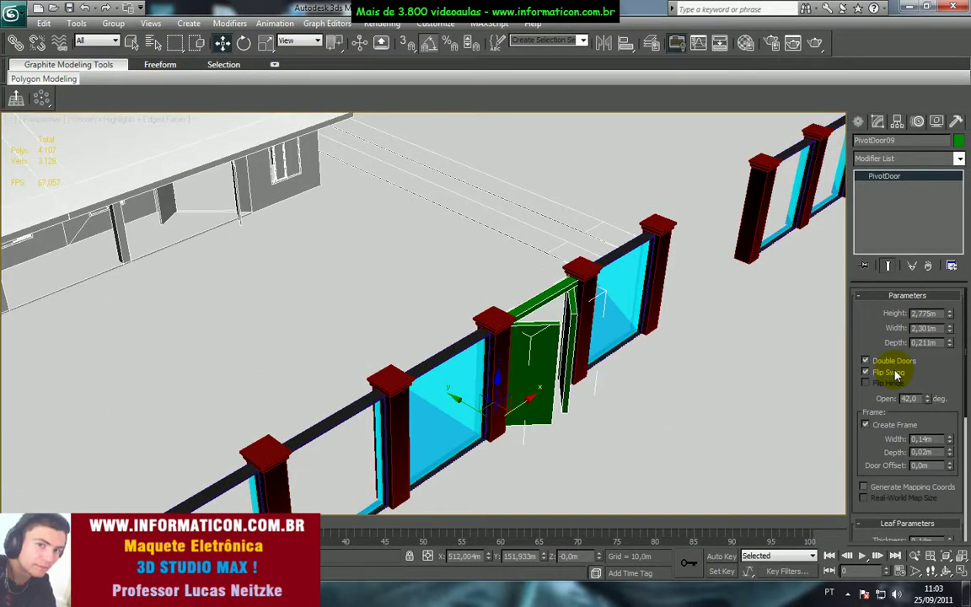
pyautogui.scroll(-6, 498, 392)
pyautogui.keyDown('alt'); pyautogui.moveTo(498, 392); pyautogui.dragTo(432, 383, button='middle'); pyautogui.keyUp('alt')
pyautogui.scroll(5, 431, 383)
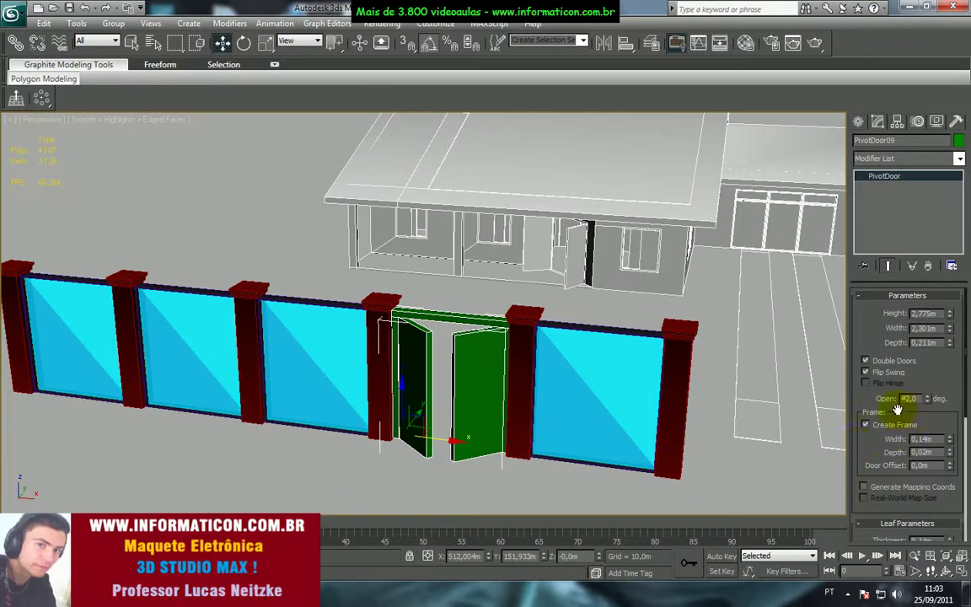
# Try the gate as a single door and restore the double leaves
pyautogui.click(866, 361)
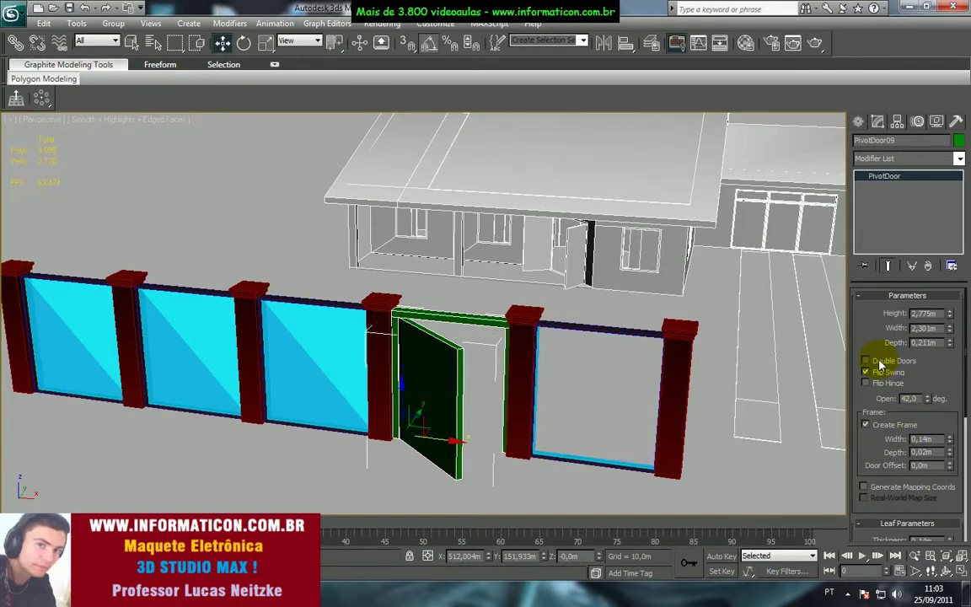
pyautogui.click(867, 361)
pyautogui.keyDown('alt'); pyautogui.moveTo(387, 387); pyautogui.dragTo(481, 362, button='middle'); pyautogui.keyUp('alt')
pyautogui.keyDown('alt'); pyautogui.moveTo(190, 248); pyautogui.dragTo(308, 361, button='middle'); pyautogui.keyUp('alt')
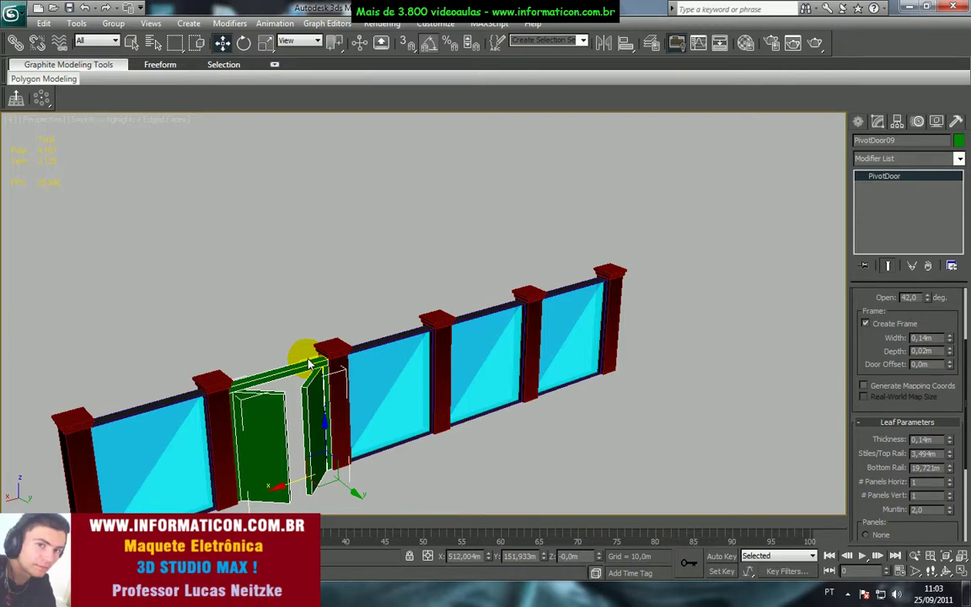
pyautogui.scroll(-5, 310, 362)
pyautogui.keyDown('alt'); pyautogui.moveTo(315, 361); pyautogui.dragTo(384, 340, button='middle'); pyautogui.keyUp('alt')
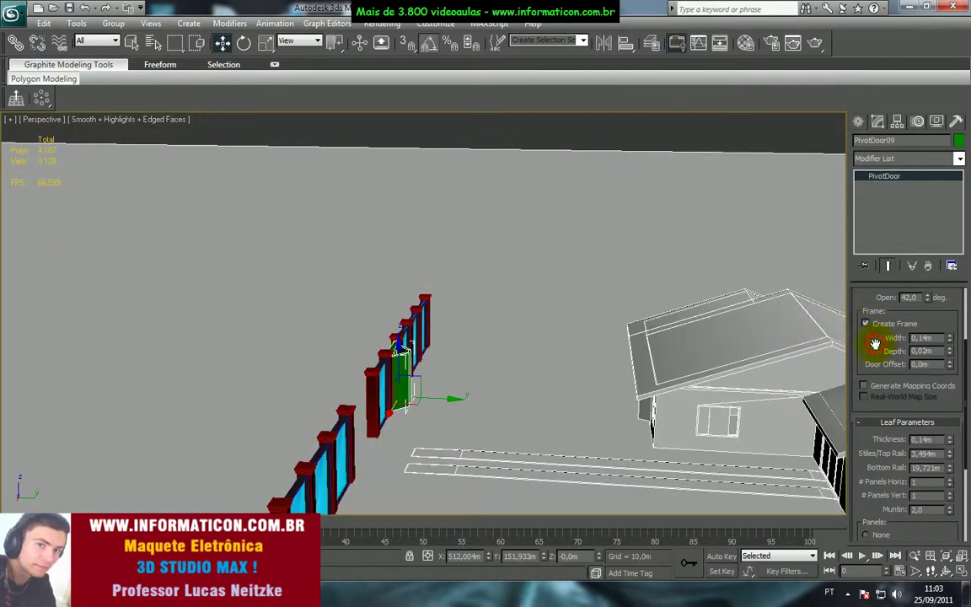
# Compare the double-door and swing options, ending with double leaves that open towards the house
pyautogui.moveTo(884, 336); pyautogui.dragTo(877, 400)
pyautogui.click(876, 319)
pyautogui.click(876, 318)
pyautogui.click(878, 329)
pyautogui.click(877, 331)
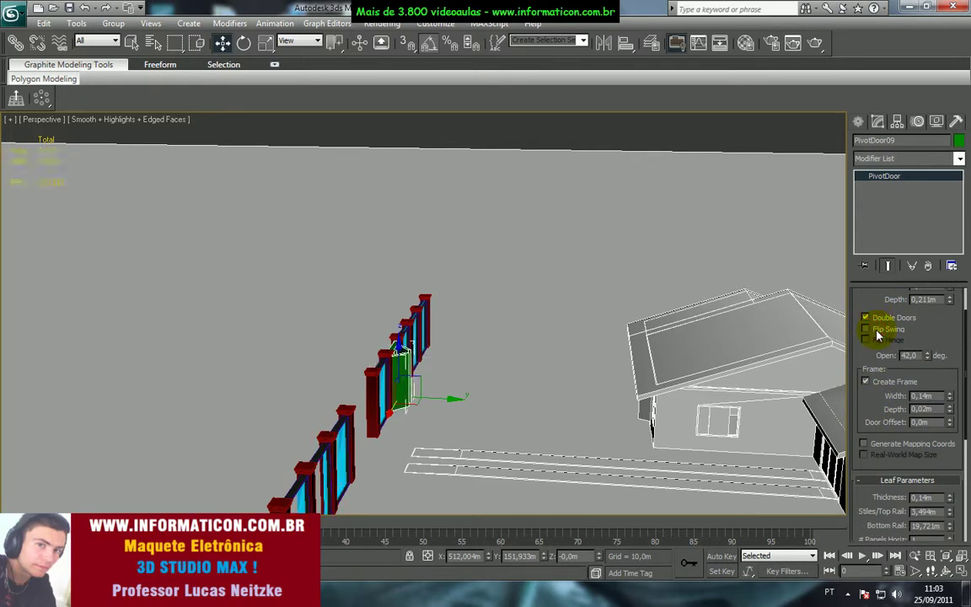
pyautogui.click(878, 331)
pyautogui.click(878, 332)
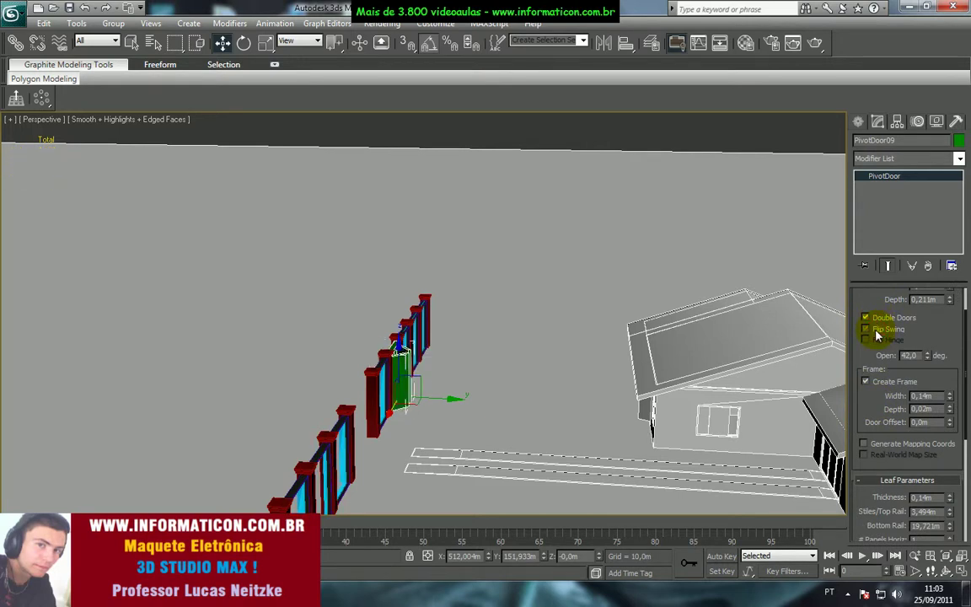
pyautogui.keyDown('alt'); pyautogui.moveTo(444, 330); pyautogui.dragTo(491, 302, button='middle'); pyautogui.keyUp('alt')
pyautogui.scroll(2, 493, 361)
pyautogui.scroll(5, 437, 293)
pyautogui.scroll(-2, 426, 292)
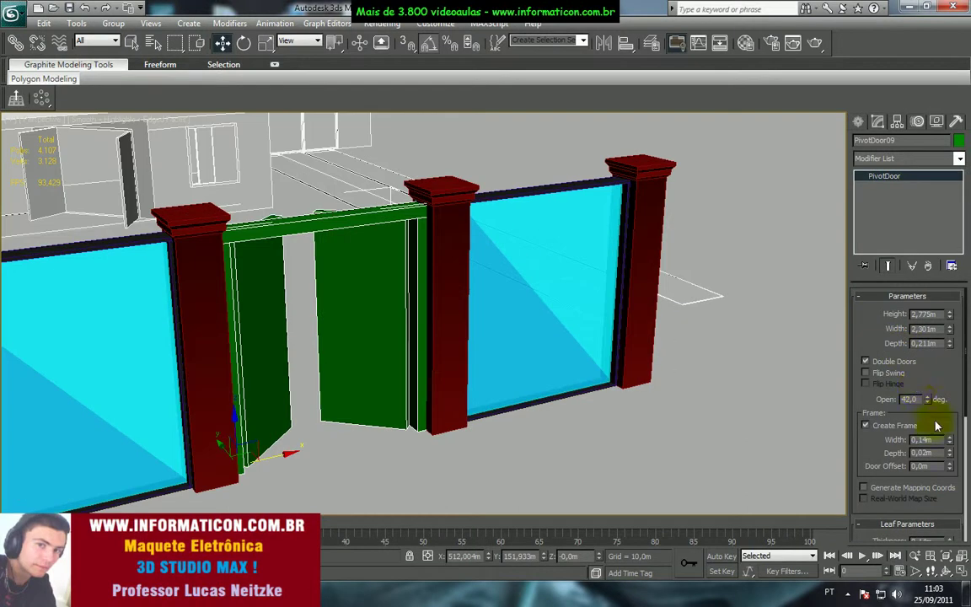
# Reduce the thickness of the gate leaves to 0.06 m
pyautogui.scroll(-5, 933, 388)
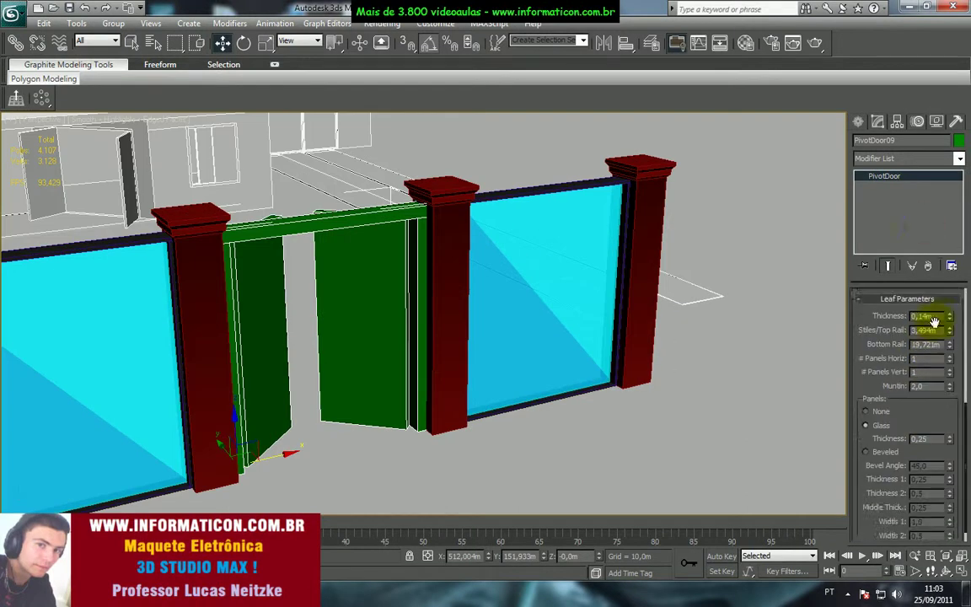
pyautogui.moveTo(950, 320); pyautogui.dragTo(952, 367)
pyautogui.click(952, 370)
pyautogui.click(951, 371)
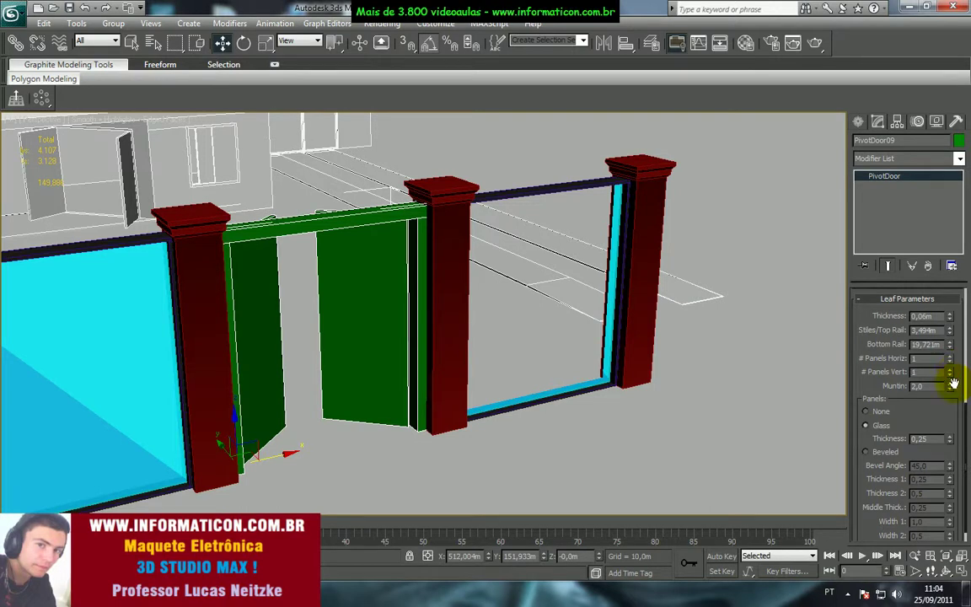
pyautogui.moveTo(951, 379)
pyautogui.mouseDown()
pyautogui.moveTo(951, 351)
pyautogui.moveTo(951, 383)
pyautogui.moveTo(939, 369)
pyautogui.mouseUp()
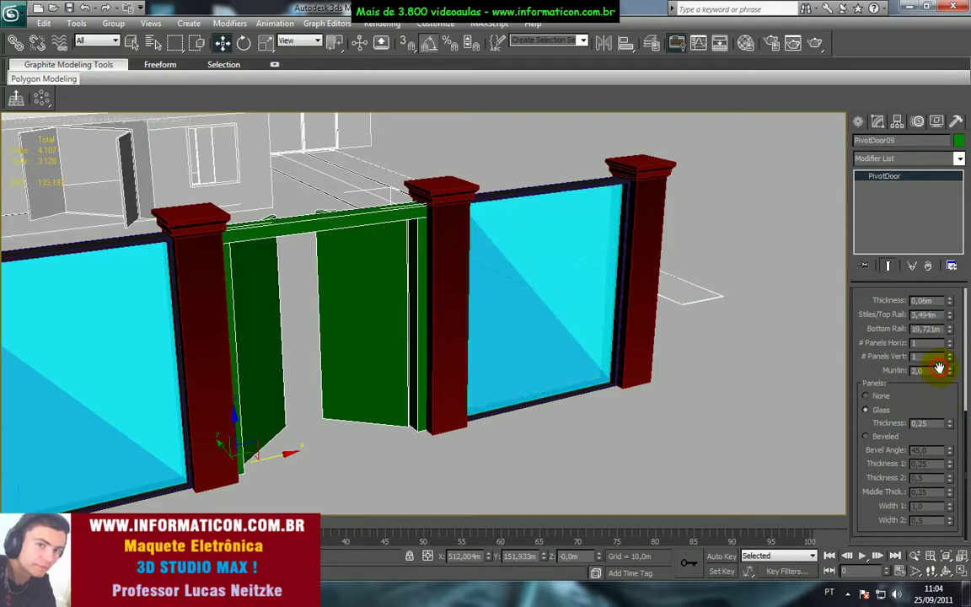
# Try beveled panels on the leaves, testing different values for the bevel angle and the second width
pyautogui.click(887, 435)
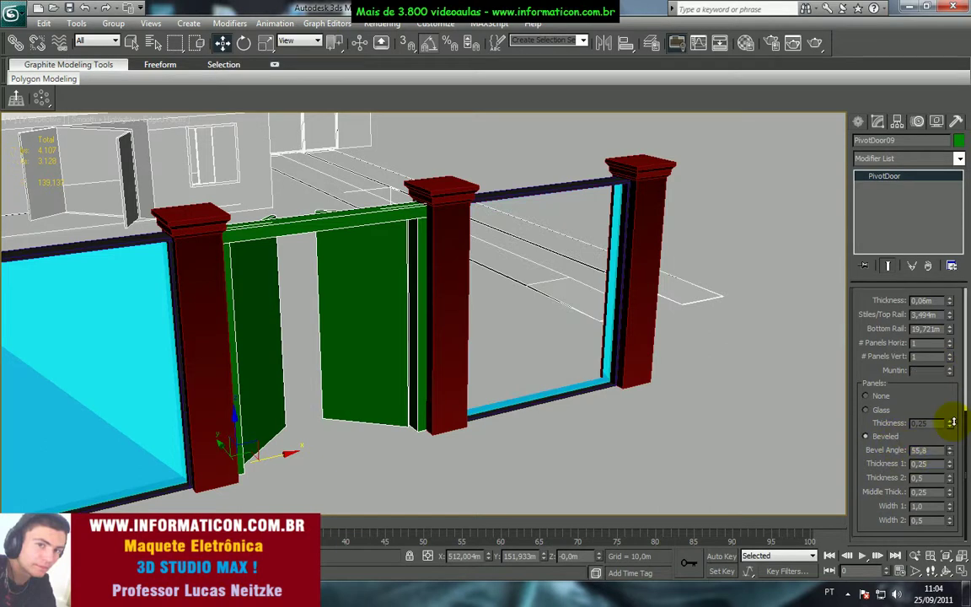
pyautogui.moveTo(955, 456); pyautogui.dragTo(940, 428)
pyautogui.moveTo(950, 522); pyautogui.dragTo(945, 476)
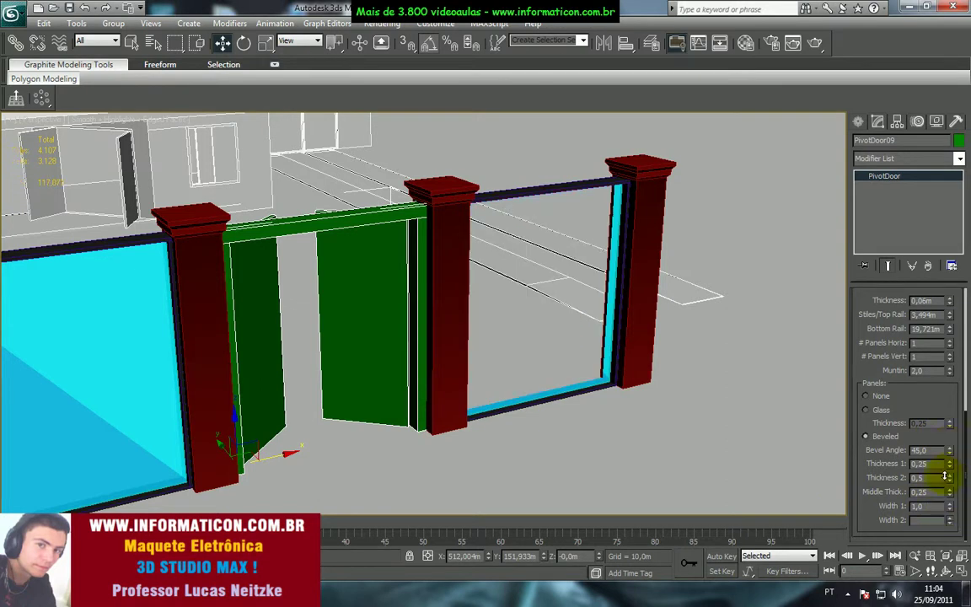
# Switch the leaf panels to glass 9.16 thick, with 15 horizontal and 31 vertical panels and a muntin of 2.58
pyautogui.click(881, 408)
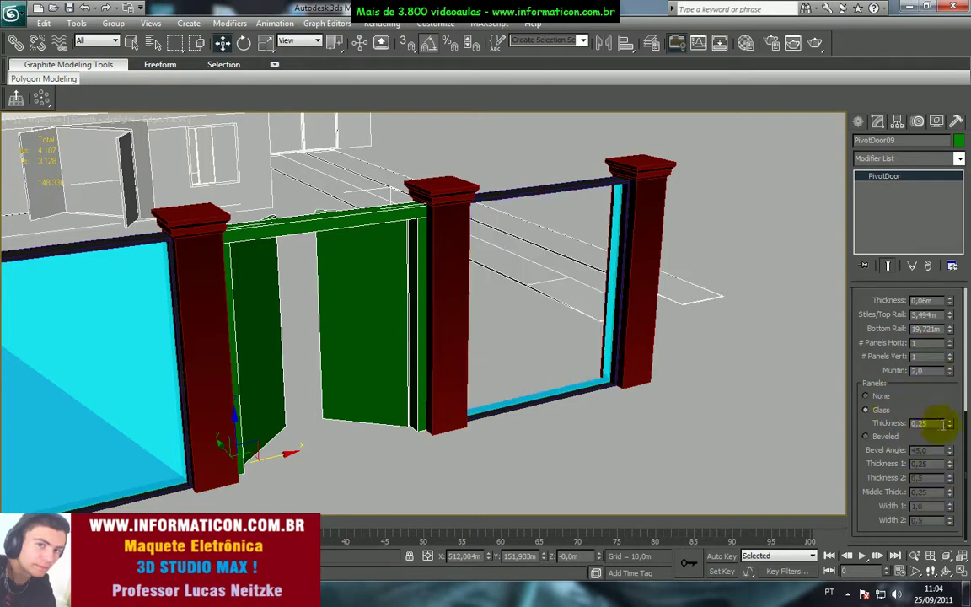
pyautogui.moveTo(949, 426); pyautogui.dragTo(954, 387)
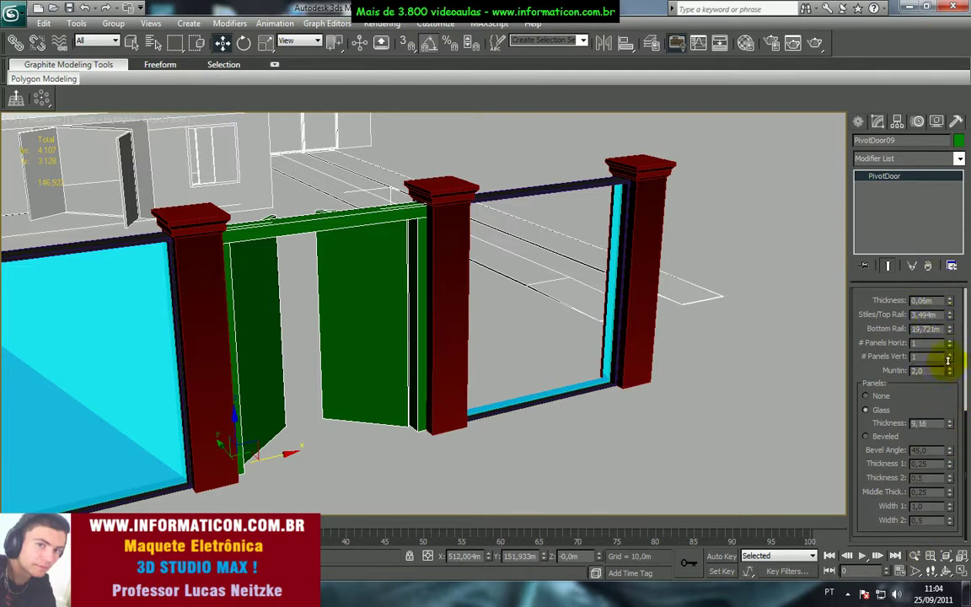
pyautogui.click(949, 338)
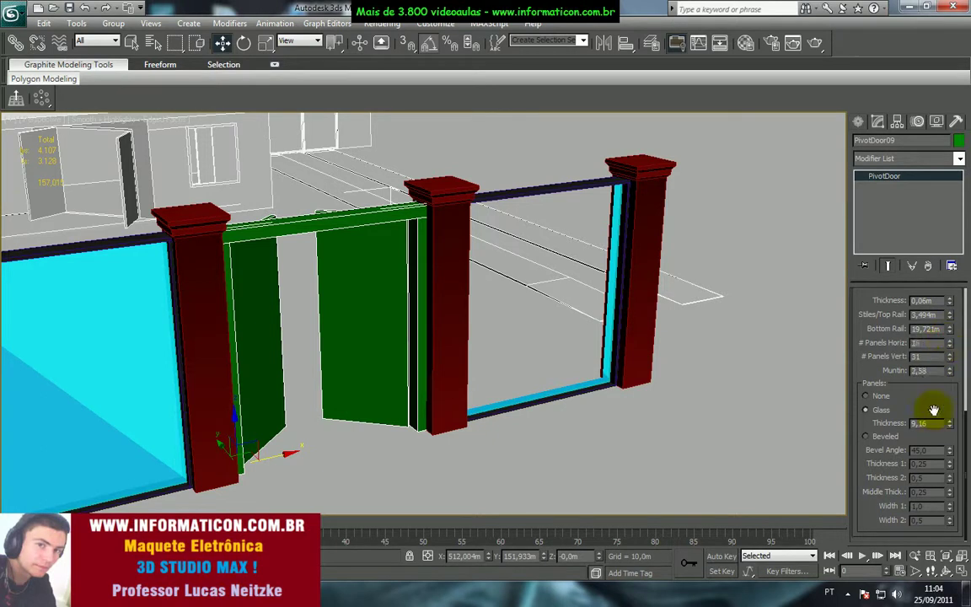
# Set the glass thickness to 10.168, leaf thickness to 0.1 m, stiles and top rail to 3.984 m, and bottom rail to 21.101 m
pyautogui.moveTo(951, 425)
pyautogui.mouseDown()
pyautogui.moveTo(948, 393)
pyautogui.moveTo(937, 433)
pyautogui.mouseUp()
pyautogui.moveTo(951, 341)
pyautogui.mouseDown()
pyautogui.moveTo(947, 321)
pyautogui.moveTo(951, 359)
pyautogui.mouseUp()
pyautogui.keyDown('alt'); pyautogui.moveTo(446, 363); pyautogui.dragTo(516, 293, button='middle'); pyautogui.keyUp('alt')
pyautogui.scroll(-5, 516, 293)
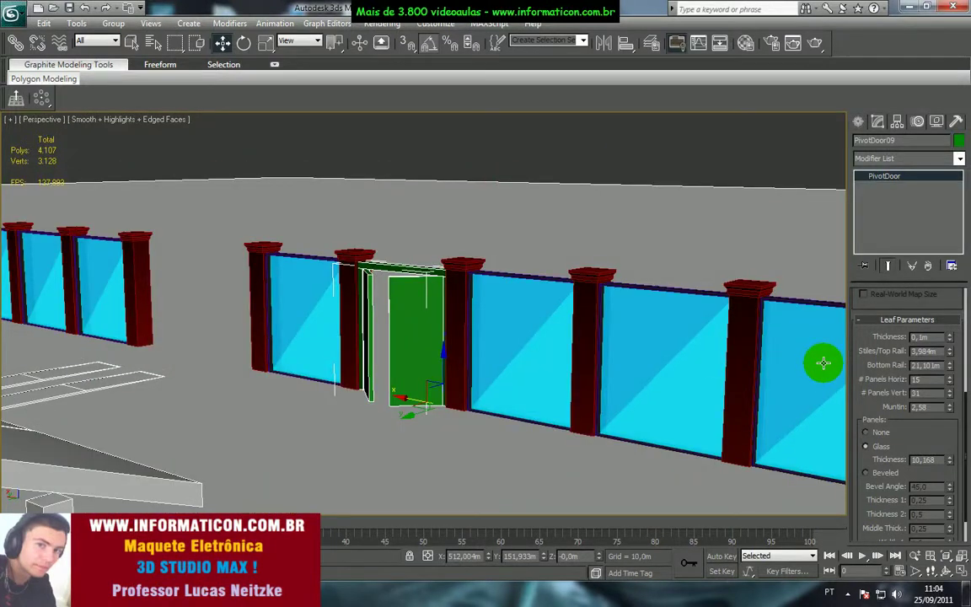
# Increase the depth of the gate's frame to 0.11 m
pyautogui.moveTo(861, 337); pyautogui.dragTo(867, 468)
pyautogui.moveTo(951, 380); pyautogui.dragTo(948, 368)
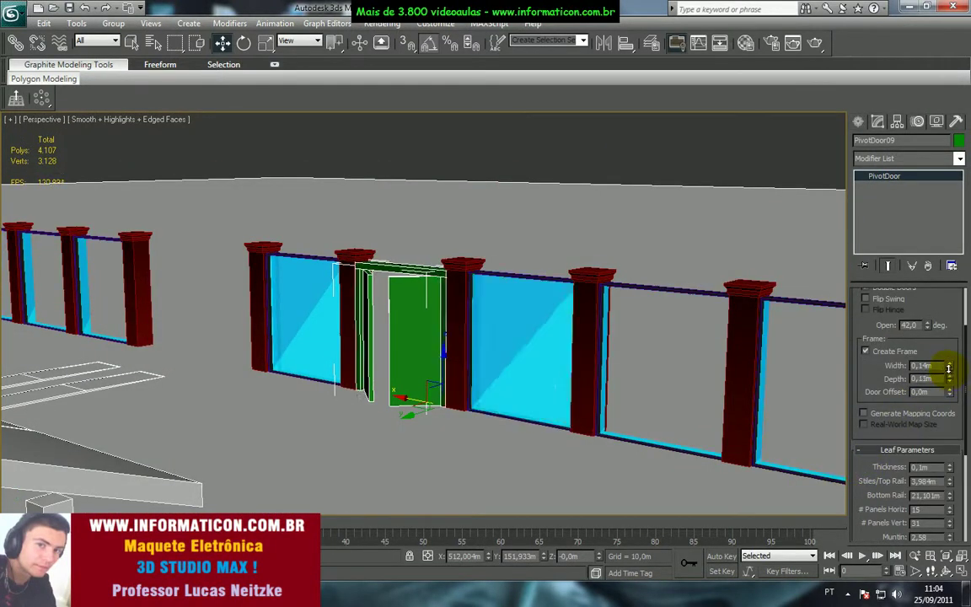
pyautogui.scroll(5, 464, 364)
pyautogui.keyDown('alt'); pyautogui.moveTo(463, 363); pyautogui.dragTo(234, 386, button='middle'); pyautogui.keyUp('alt')
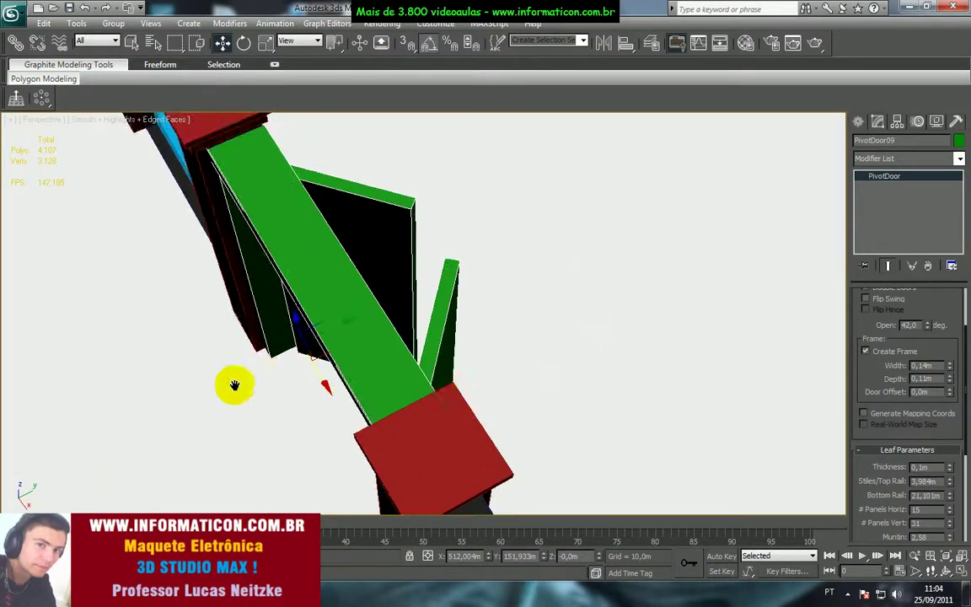
# In the top view, move the gate to about Y 151.895 m to align it with the pillars, and return to perspective
pyautogui.press('t')
pyautogui.moveTo(271, 319); pyautogui.dragTo(263, 325)
pyautogui.press('p')
pyautogui.scroll(-8, 295, 333)
pyautogui.keyDown('alt'); pyautogui.moveTo(361, 341); pyautogui.dragTo(407, 288, button='middle'); pyautogui.keyUp('alt')
pyautogui.scroll(5, 376, 292)
pyautogui.scroll(-3, 458, 317)
pyautogui.scroll(-5, 458, 319)
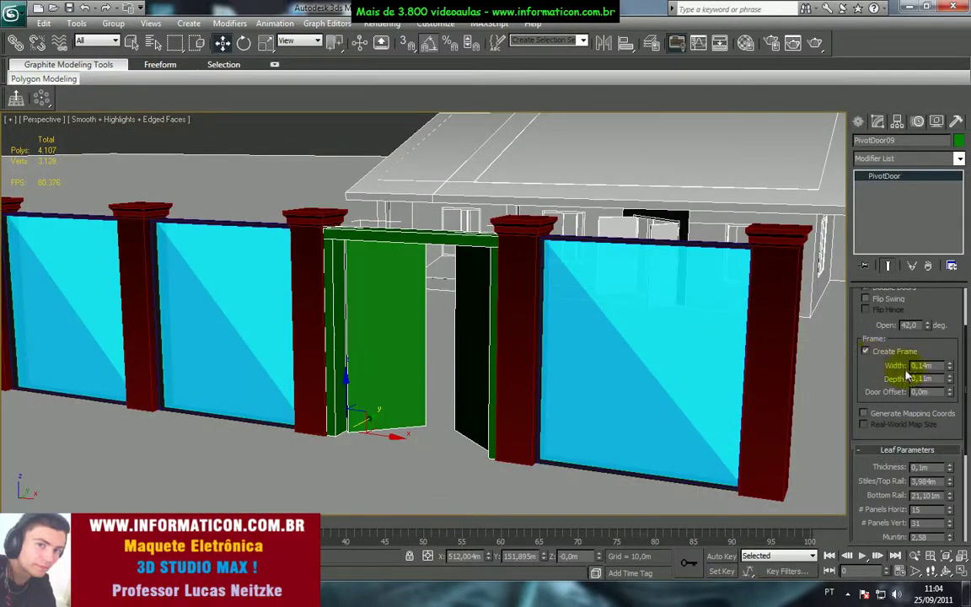
# Try a door offset of 0.08 m in the frame and reset it to 0
pyautogui.click(950, 390)
pyautogui.moveTo(950, 393)
pyautogui.mouseDown()
pyautogui.moveTo(940, 367)
pyautogui.moveTo(946, 385)
pyautogui.mouseUp()
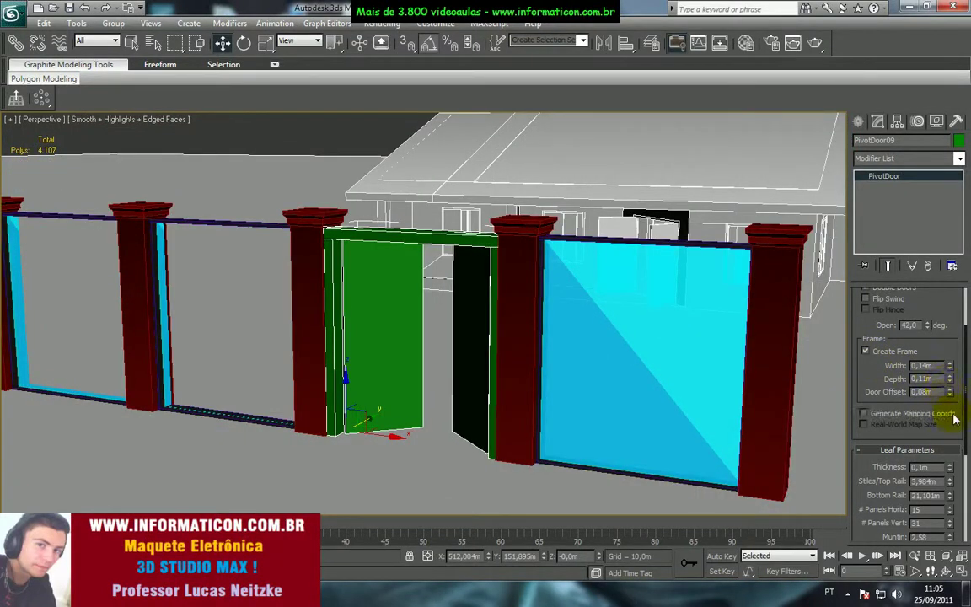
pyautogui.moveTo(948, 429); pyautogui.dragTo(947, 325)
# Set the leaves' bottom rail to 21.312 m and the glass thickness to 7.117
pyautogui.click(951, 375)
pyautogui.moveTo(950, 377)
pyautogui.mouseDown()
pyautogui.moveTo(941, 365)
pyautogui.moveTo(942, 392)
pyautogui.moveTo(951, 385)
pyautogui.mouseUp()
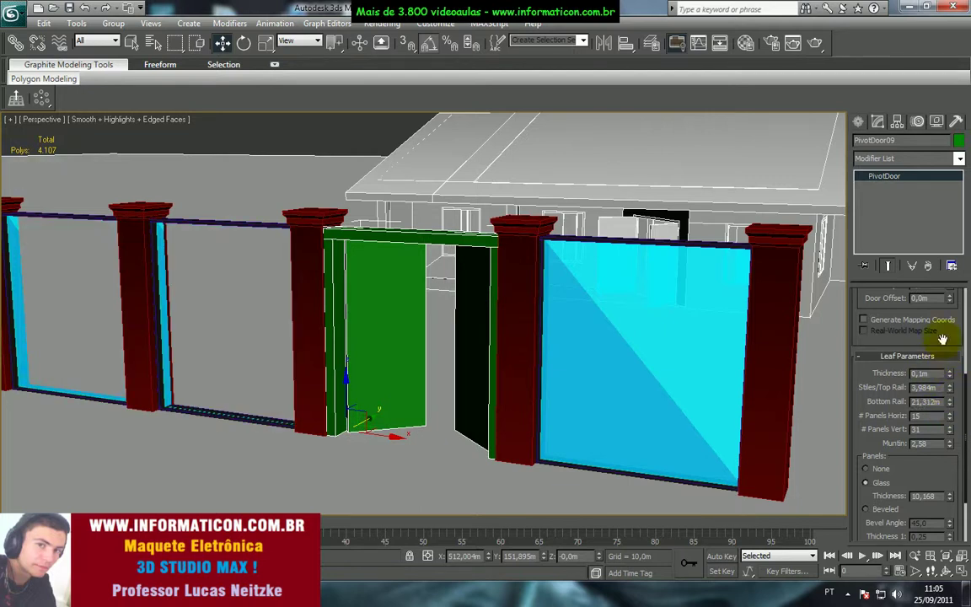
pyautogui.moveTo(943, 338); pyautogui.dragTo(942, 302)
pyautogui.moveTo(934, 426); pyautogui.dragTo(952, 479)
pyautogui.click(949, 421)
# Switch the leaf panels to beveled with angle 19.35, thicknesses 0.43 and 1.51, middle thickness 0.65, width 1 of 1.06 and width 2 of 0
pyautogui.click(895, 438)
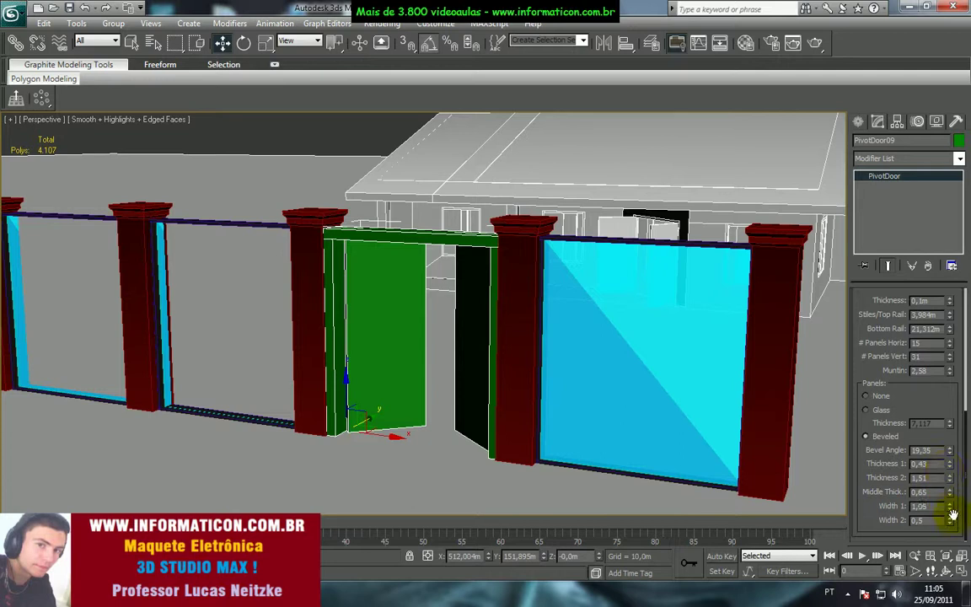
pyautogui.moveTo(950, 526); pyautogui.dragTo(950, 521)
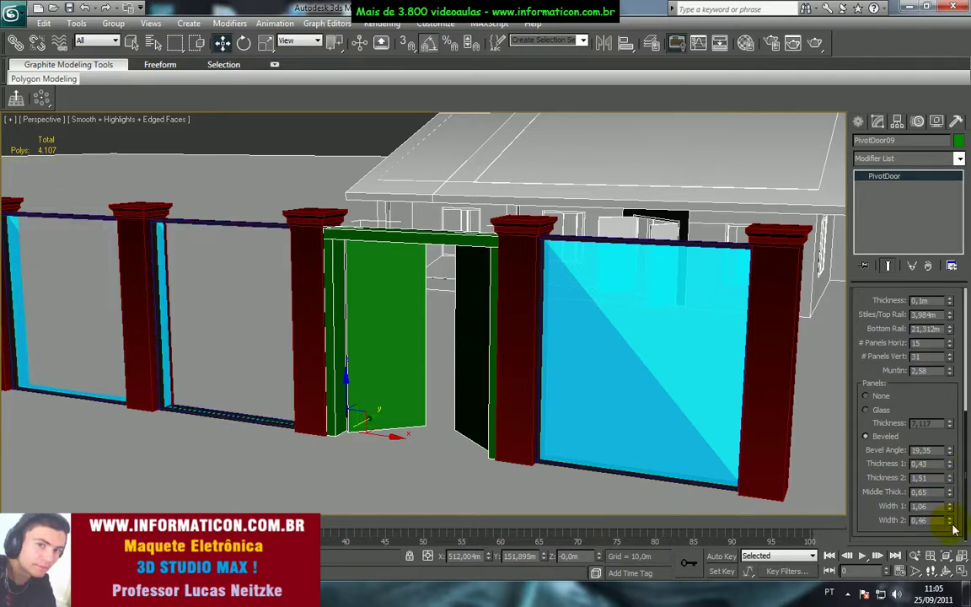
pyautogui.scroll(5, 557, 342)
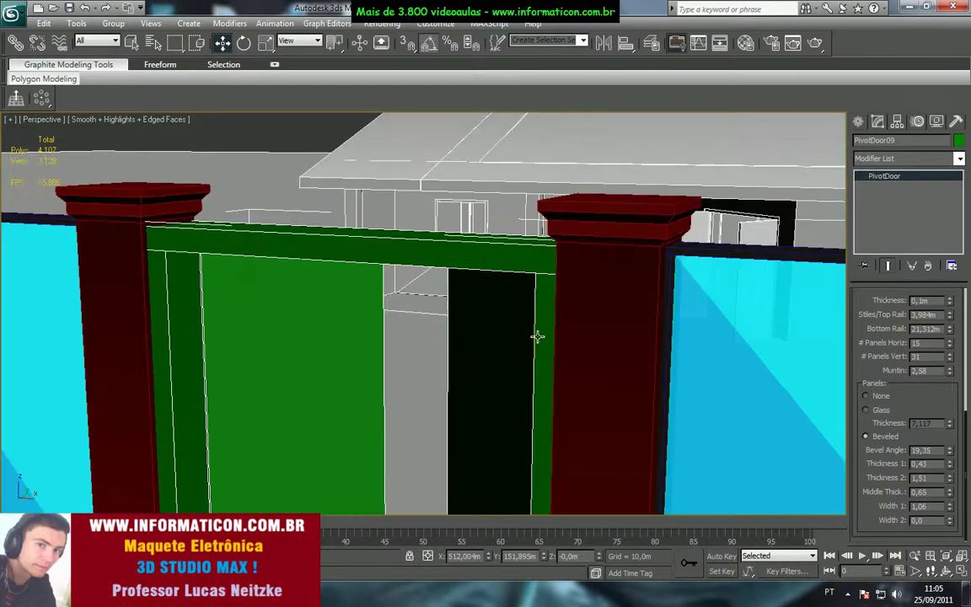
# Close the gate by setting the double doors' opening angle to 0 degrees
pyautogui.scroll(5, 939, 359)
pyautogui.click(927, 371)
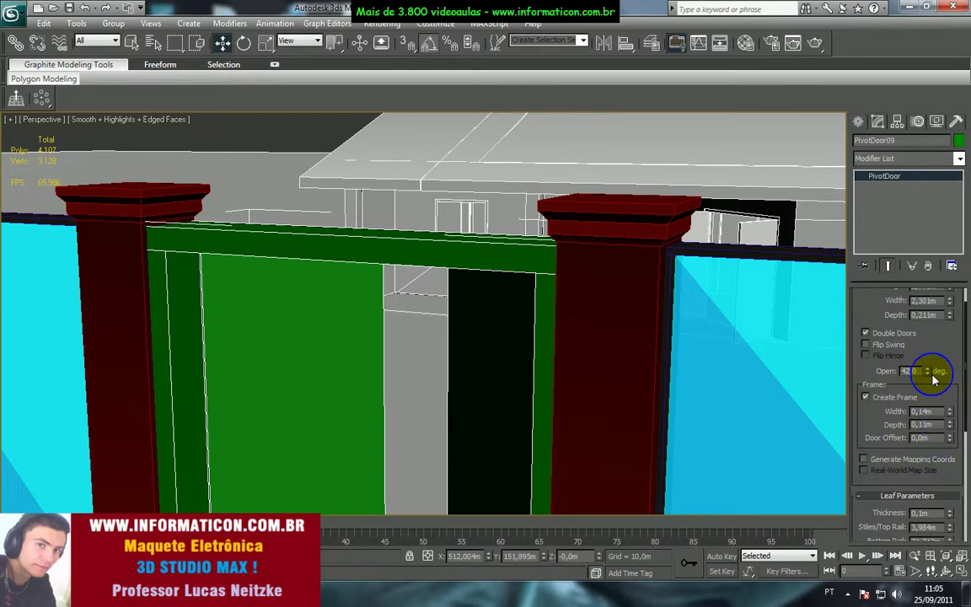
pyautogui.rightClick(927, 374)
pyautogui.scroll(-4, 410, 381)
pyautogui.keyDown('alt'); pyautogui.moveTo(409, 381); pyautogui.dragTo(441, 393, button='middle'); pyautogui.keyUp('alt')
pyautogui.scroll(4, 428, 337)
pyautogui.keyDown('alt'); pyautogui.moveTo(429, 336); pyautogui.dragTo(490, 396, button='middle'); pyautogui.keyUp('alt')
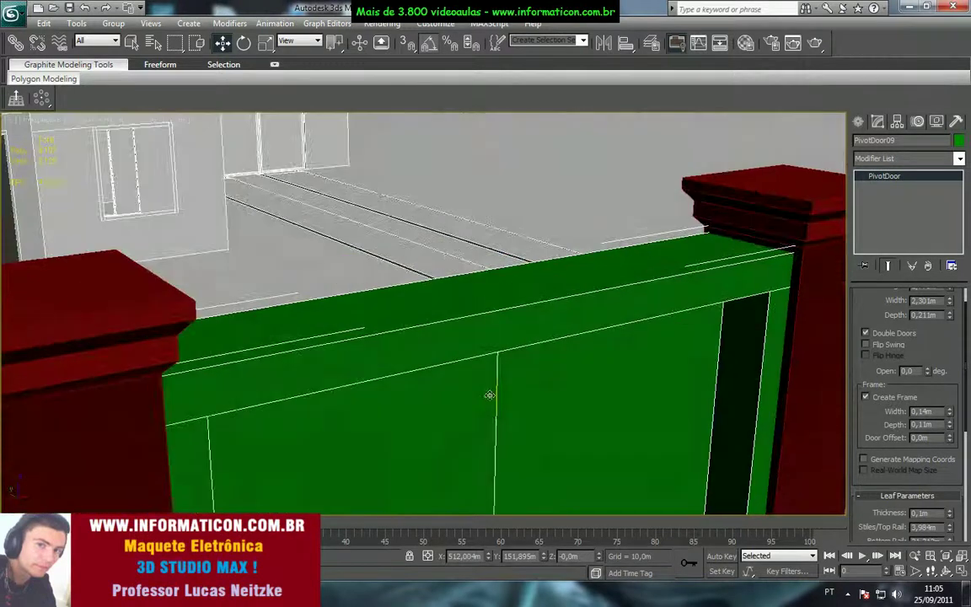
pyautogui.scroll(-4, 488, 369)
pyautogui.moveTo(479, 355); pyautogui.dragTo(482, 291, button='middle')
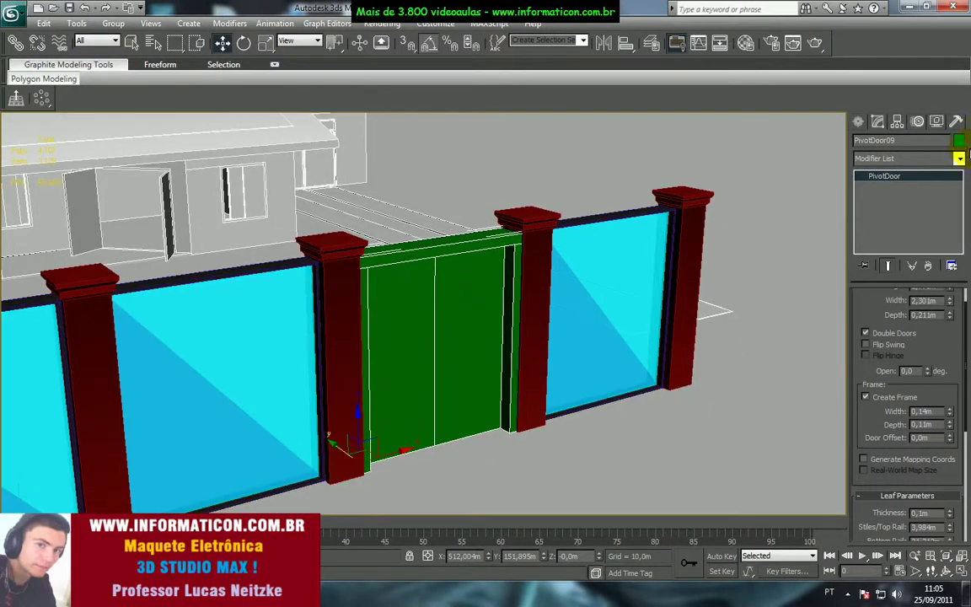
# In the multi/sub-object material, set the diffuse color of sub-material 8 to light grey with value 213
pyautogui.click(959, 140)
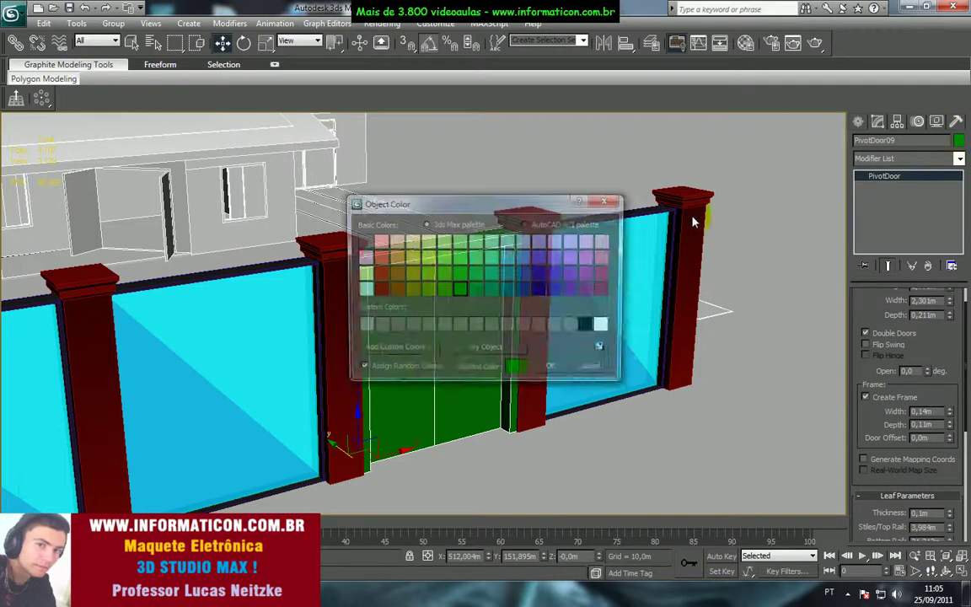
pyautogui.click(594, 370)
pyautogui.press('m')
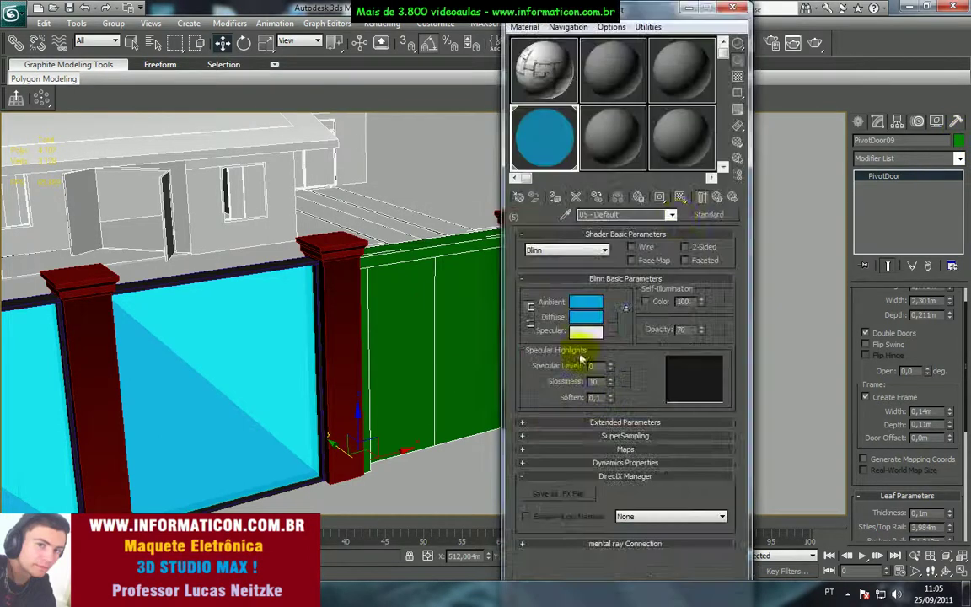
pyautogui.click(702, 197)
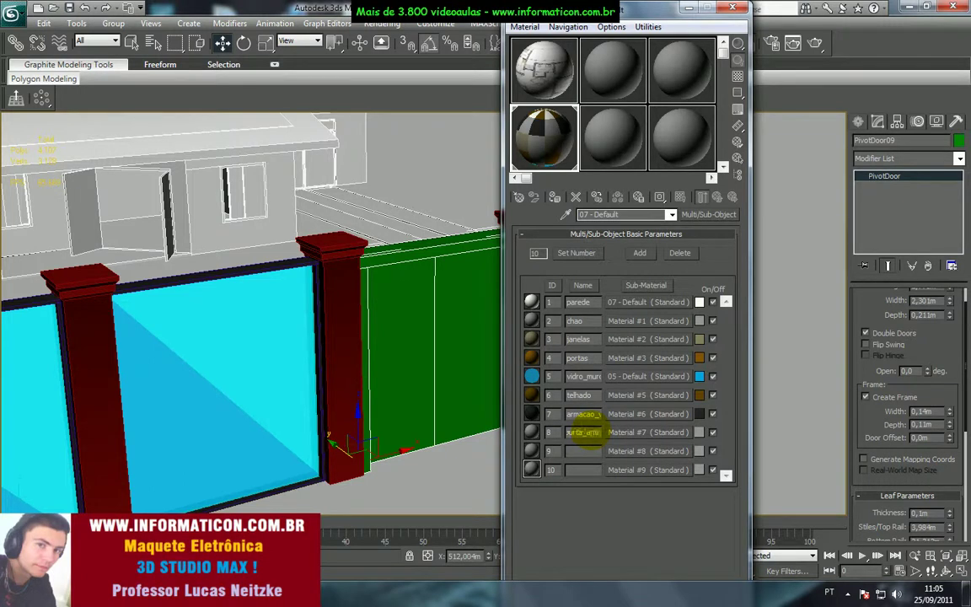
pyautogui.moveTo(583, 431); pyautogui.dragTo(662, 439)
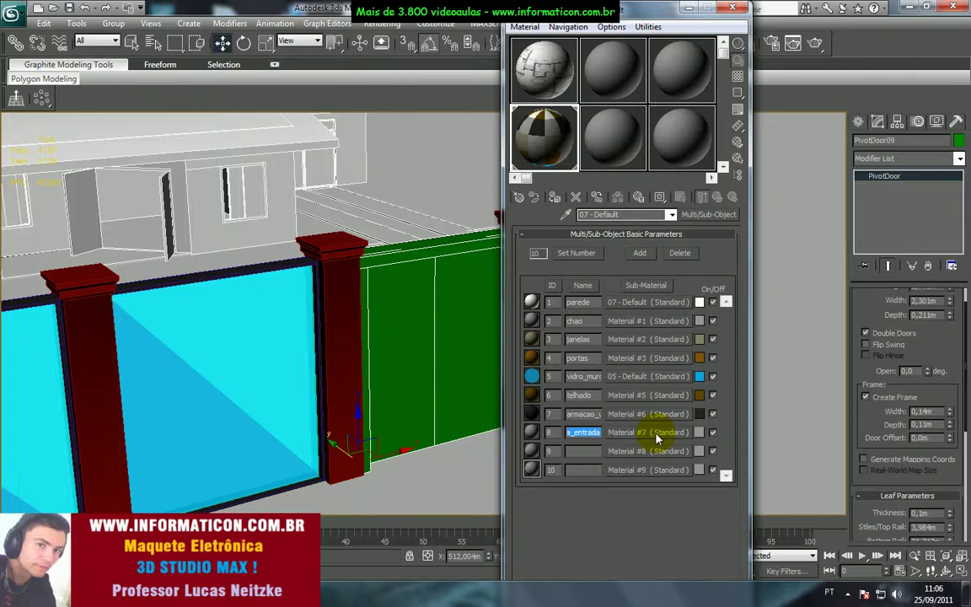
pyautogui.click(651, 432)
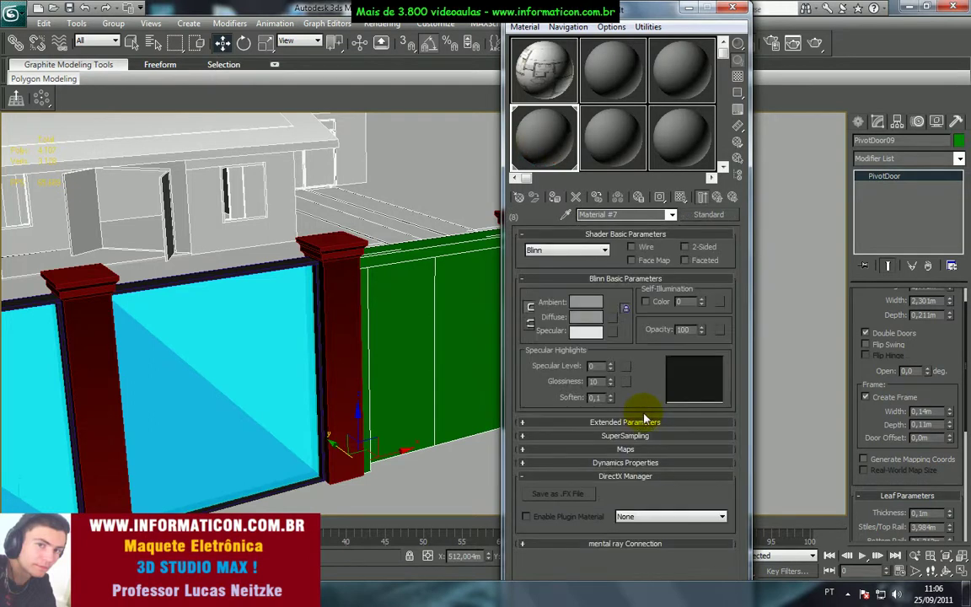
pyautogui.click(590, 317)
pyautogui.moveTo(395, 146); pyautogui.dragTo(395, 172)
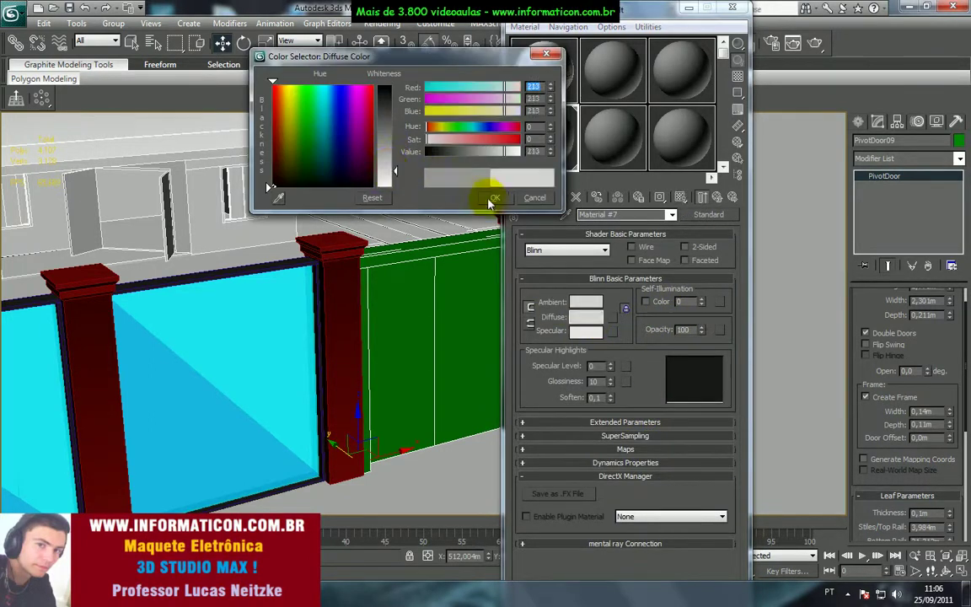
pyautogui.click(495, 199)
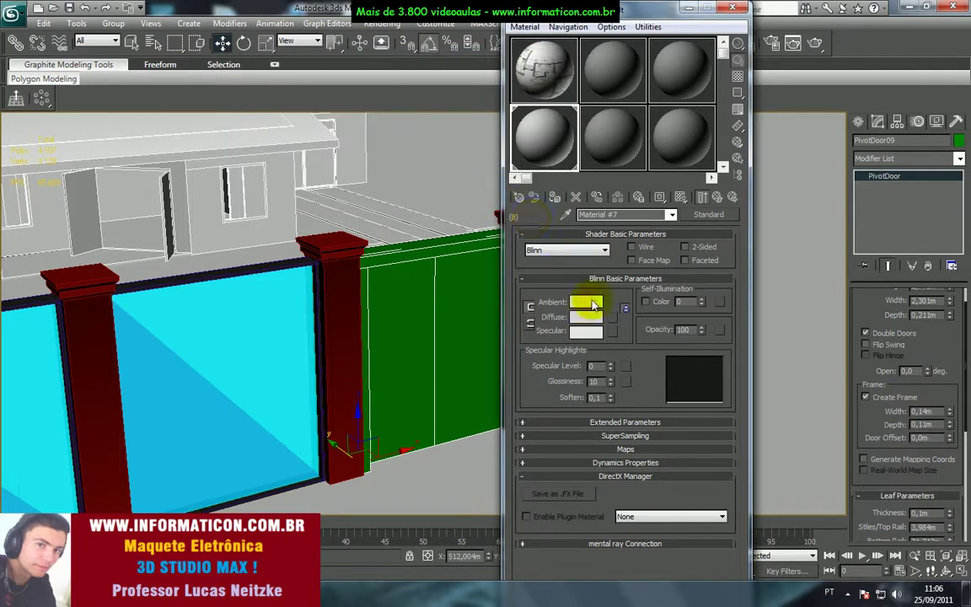
pyautogui.click(736, 12)
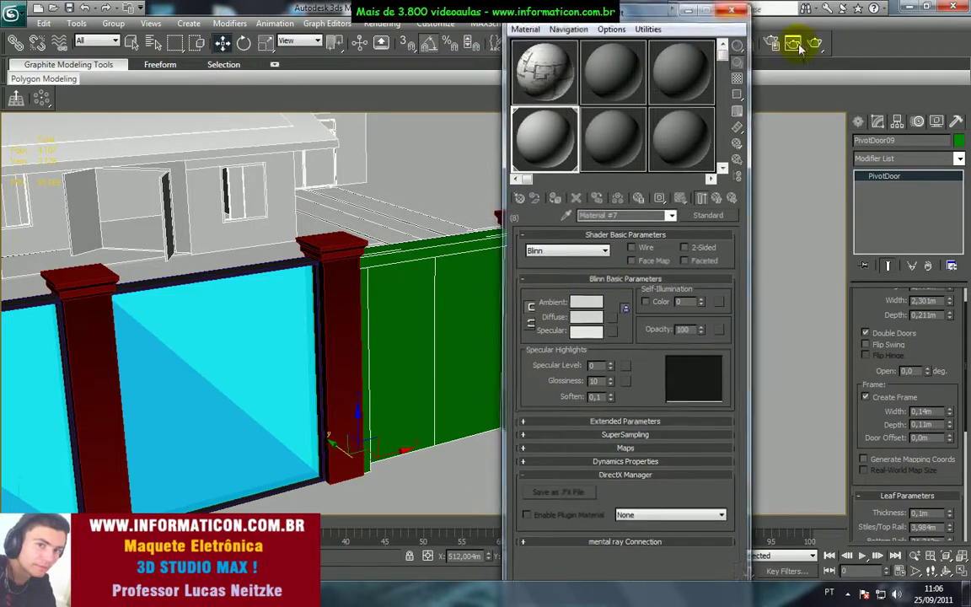
# Add a Material modifier with material ID 8 to the gate and assign the multi/sub-object material to it
pyautogui.click(899, 159)
pyautogui.press('m')
pyautogui.click(892, 185)
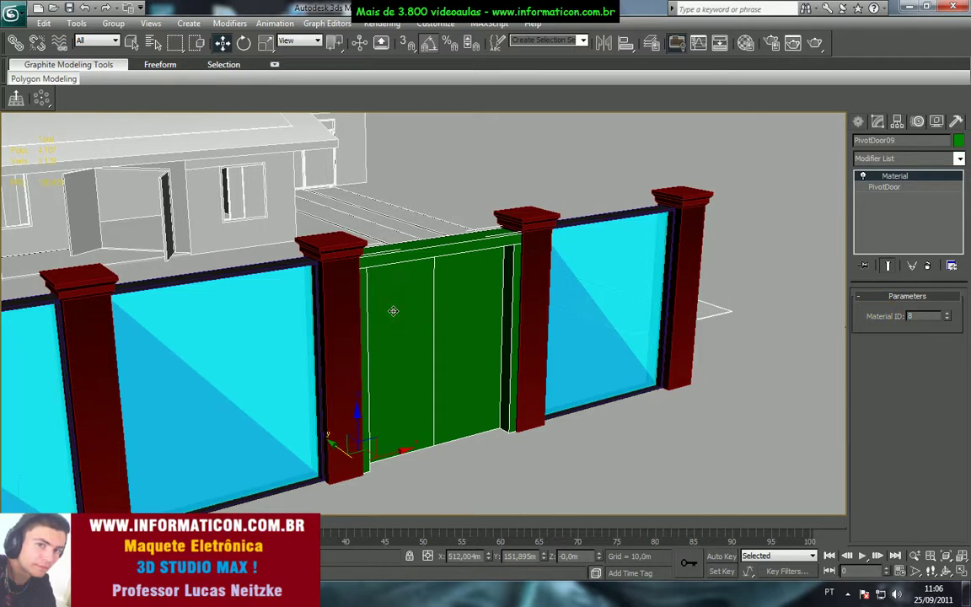
pyautogui.press('m')
pyautogui.click(555, 197)
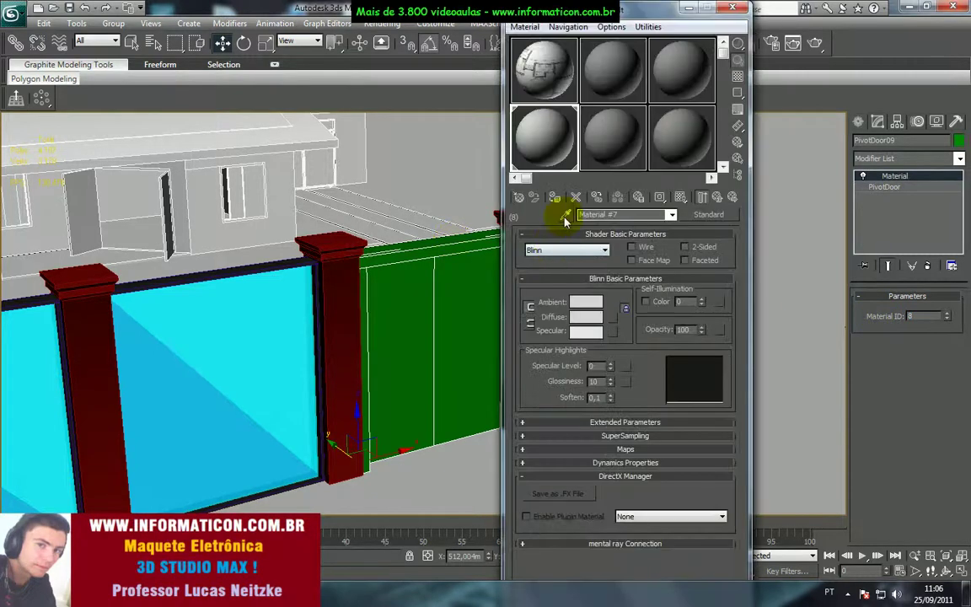
pyautogui.click(734, 7)
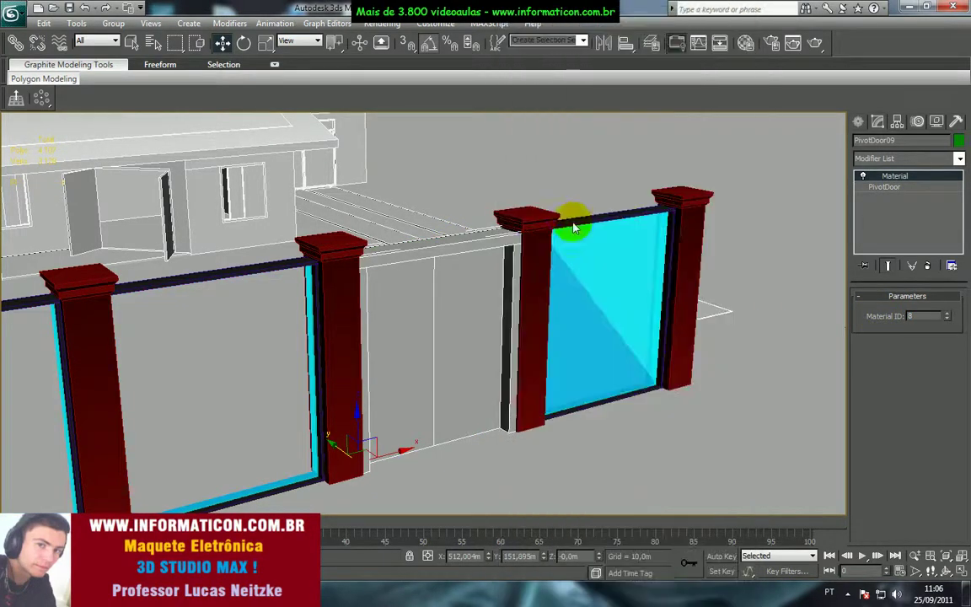
# Try a different opening angle in the gate's PivotDoor parameters and undo it
pyautogui.click(576, 177)
pyautogui.moveTo(517, 244); pyautogui.dragTo(501, 303, button='middle')
pyautogui.scroll(-3, 563, 257)
pyautogui.click(482, 319)
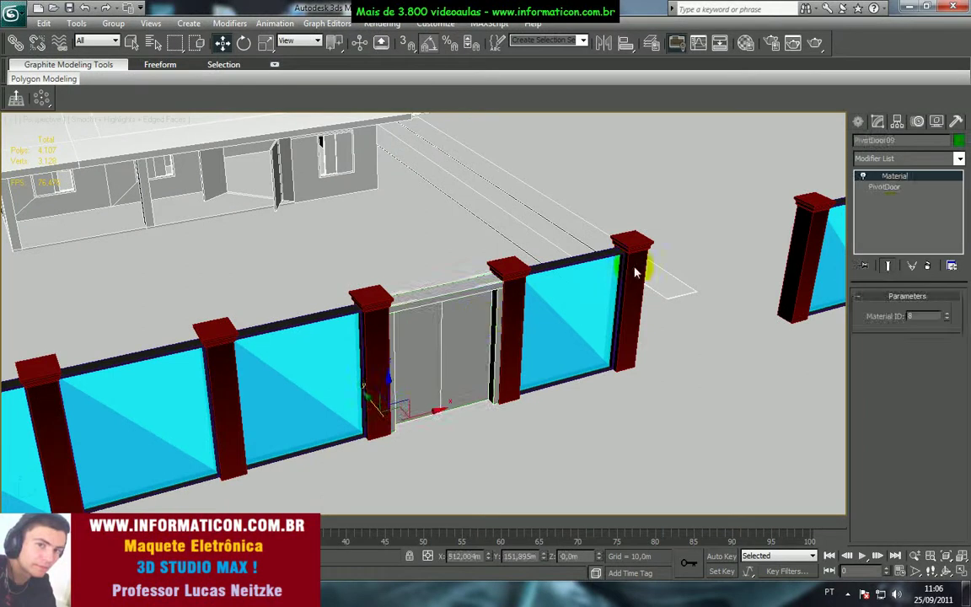
pyautogui.click(885, 187)
pyautogui.moveTo(931, 375); pyautogui.dragTo(927, 342)
pyautogui.hotkey('ctrl', 'z')
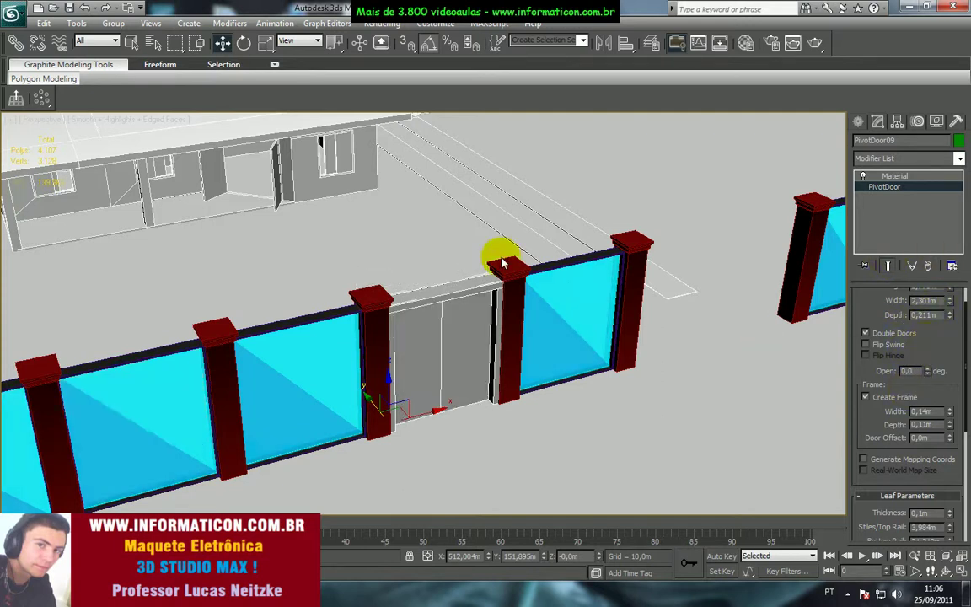
# In the top view, draw a side wall box beside the house, about 40.9 m long, 0.43 m wide and 1.9 m high
pyautogui.moveTo(471, 256)
pyautogui.keyDown('alt'); pyautogui.mouseDown(button='middle')
pyautogui.moveTo(407, 263)
pyautogui.moveTo(466, 232)
pyautogui.moveTo(522, 246)
pyautogui.moveTo(501, 234)
pyautogui.moveTo(390, 246)
pyautogui.moveTo(462, 258)
pyautogui.mouseUp(button='middle'); pyautogui.keyUp('alt')
pyautogui.scroll(-5, 506, 241)
pyautogui.scroll(4, 392, 246)
pyautogui.scroll(-5, 405, 278)
pyautogui.moveTo(335, 309); pyautogui.dragTo(506, 236, button='middle')
pyautogui.click(859, 123)
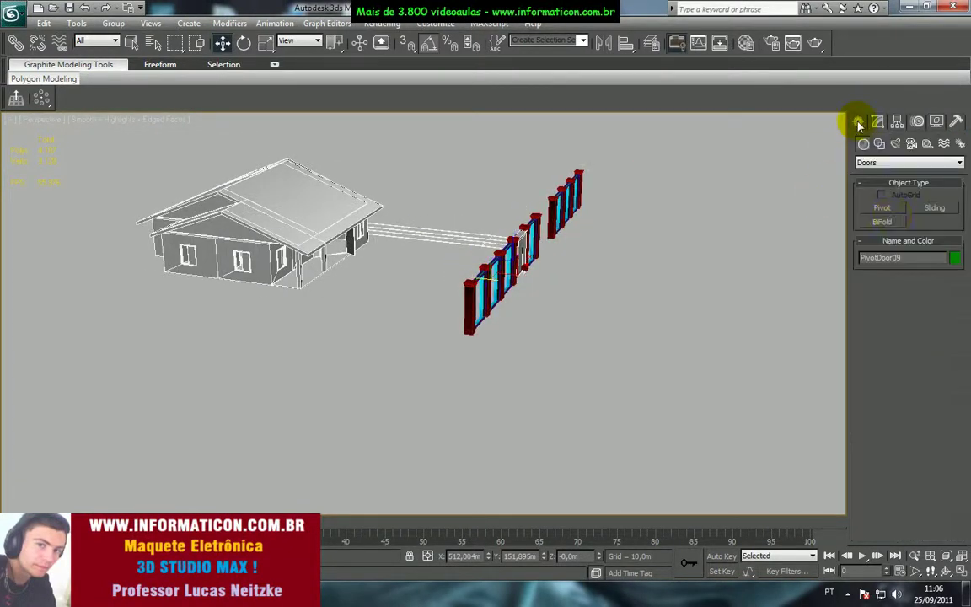
pyautogui.click(880, 164)
pyautogui.click(878, 172)
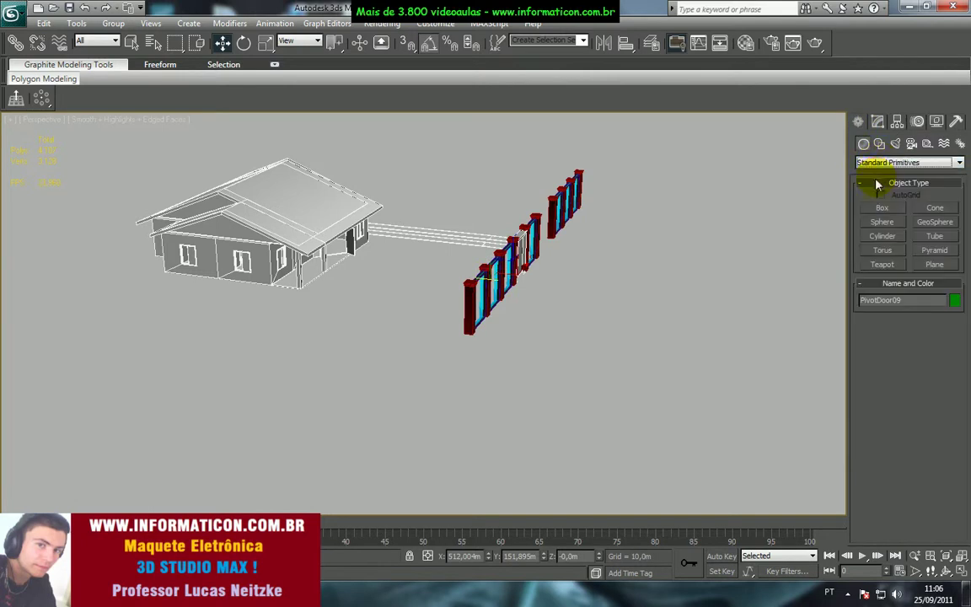
pyautogui.click(884, 211)
pyautogui.press('t')
pyautogui.press('z')
pyautogui.scroll(-6, 332, 284)
pyautogui.scroll(-6, 356, 286)
pyautogui.moveTo(347, 291); pyautogui.dragTo(363, 381, button='middle')
pyautogui.moveTo(356, 248); pyautogui.dragTo(345, 296, button='middle')
pyautogui.moveTo(322, 190); pyautogui.dragTo(325, 448)
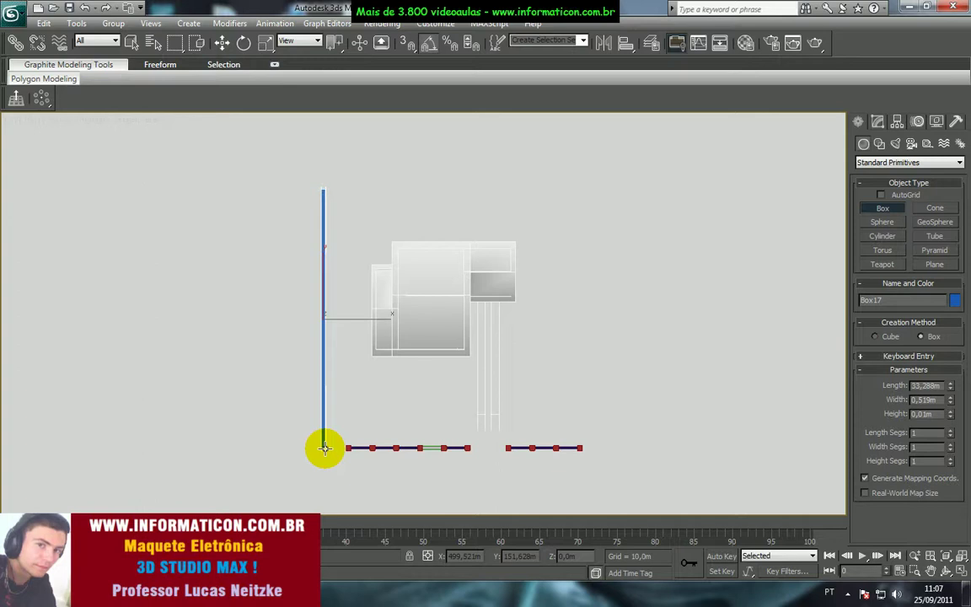
pyautogui.moveTo(325, 448); pyautogui.dragTo(324, 506)
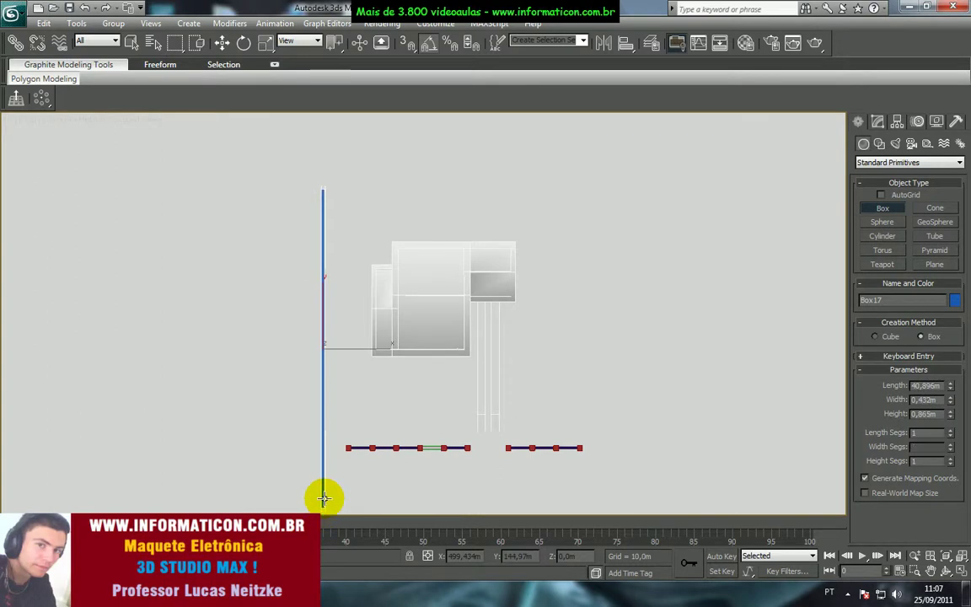
pyautogui.click(324, 498)
# Move the side wall to the front fence's outer pillar, at about X 502.43 m, Y 172.345 m
pyautogui.press('w')
pyautogui.moveTo(332, 341); pyautogui.dragTo(360, 266)
pyautogui.scroll(-5, 417, 329)
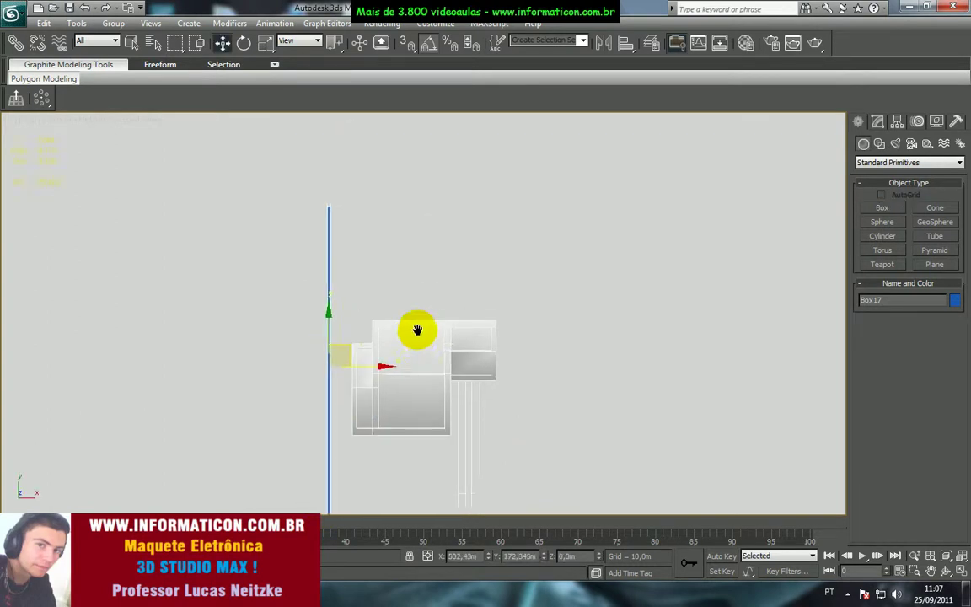
# Shift the side wall toward the back of the lot and set its length to about 48.066 m
pyautogui.click(878, 123)
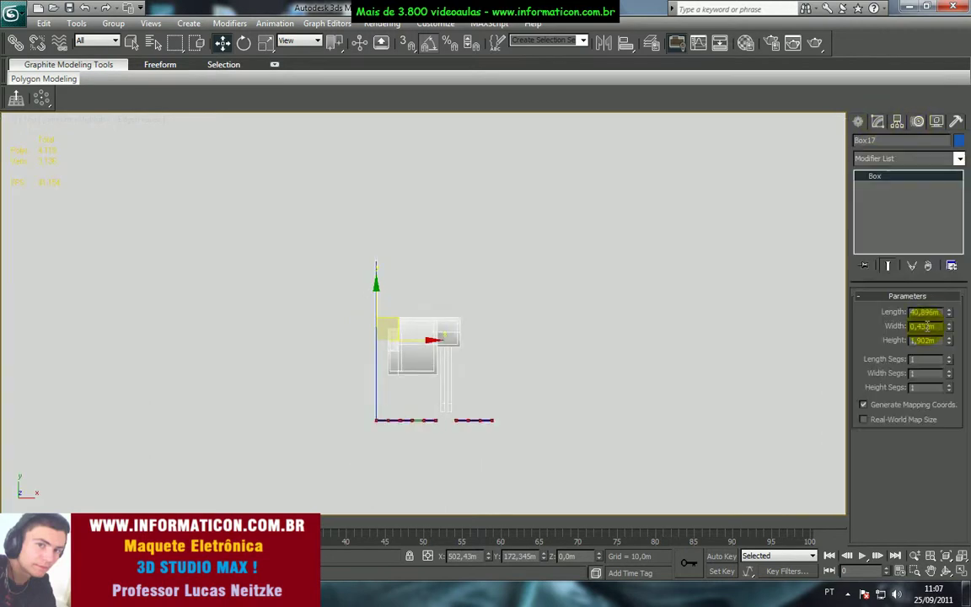
pyautogui.moveTo(951, 327); pyautogui.dragTo(951, 344)
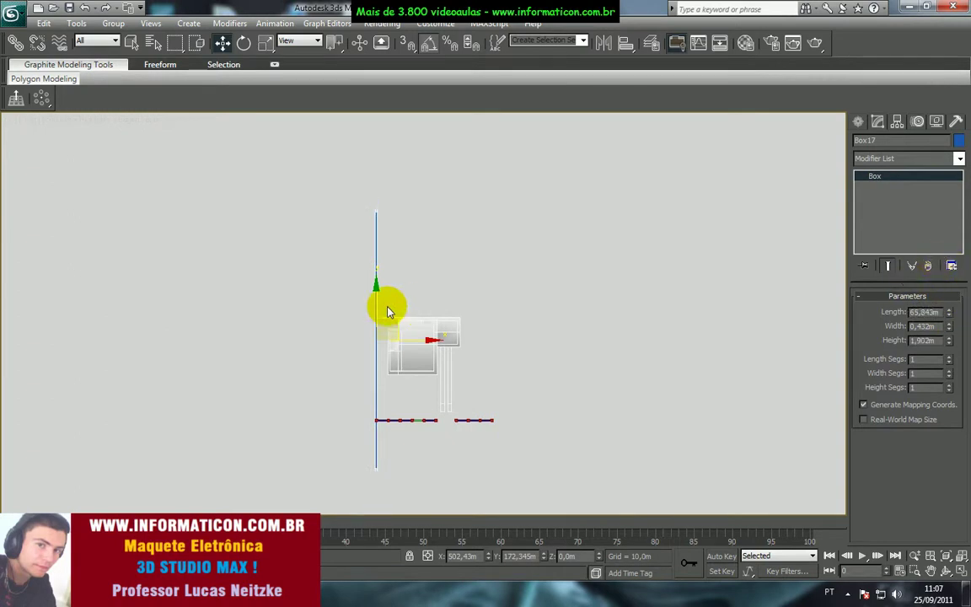
pyautogui.moveTo(381, 318); pyautogui.dragTo(380, 273)
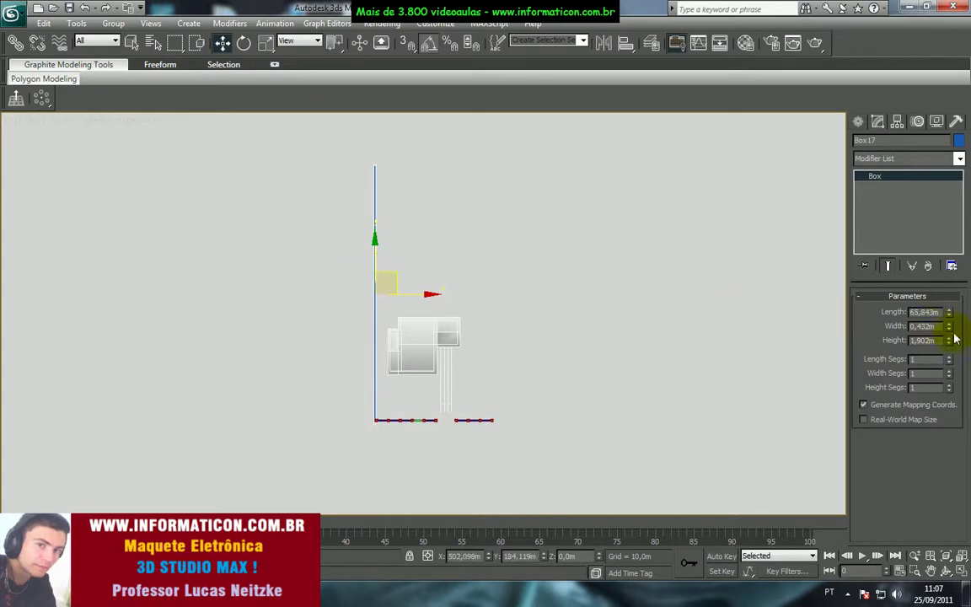
pyautogui.moveTo(950, 340); pyautogui.dragTo(952, 326)
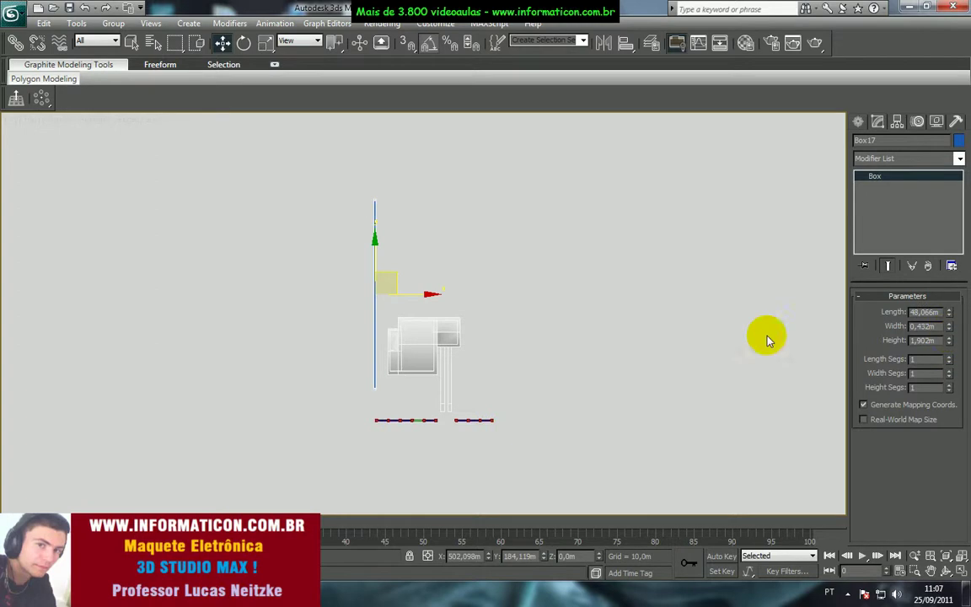
# Move the side wall to about X 502.474 m, Y 176.11 m, centering its front end behind the corner pillar
pyautogui.moveTo(372, 250); pyautogui.dragTo(379, 284)
pyautogui.moveTo(407, 325); pyautogui.dragTo(409, 326)
pyautogui.scroll(10, 390, 301)
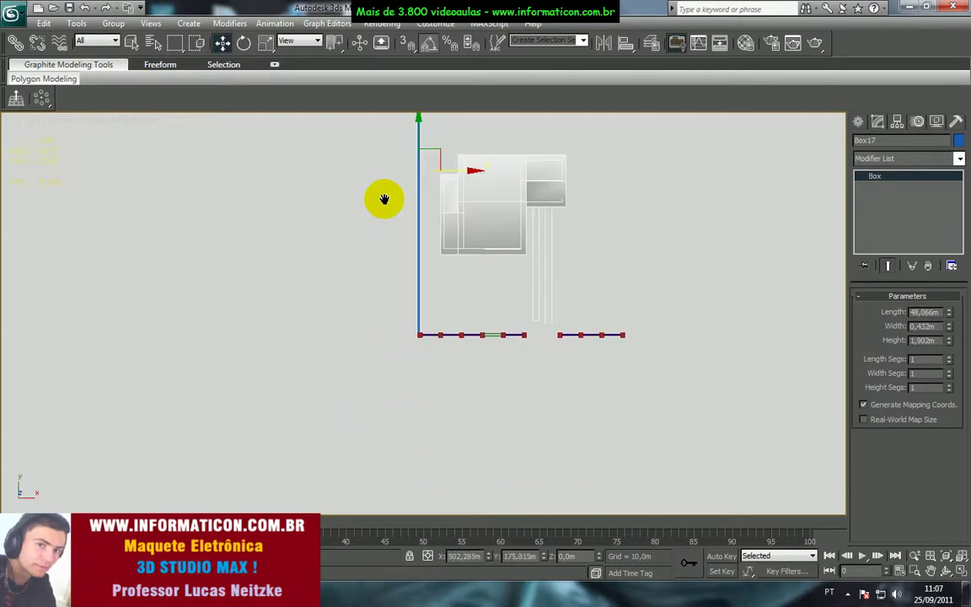
pyautogui.moveTo(451, 357); pyautogui.dragTo(417, 109, button='middle')
pyautogui.moveTo(315, 299); pyautogui.dragTo(329, 205)
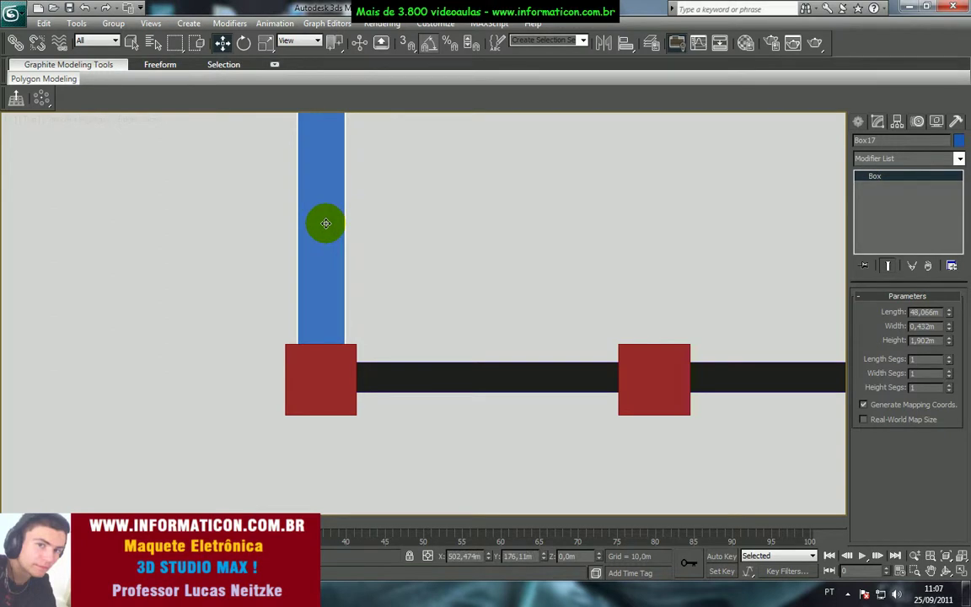
# In the perspective view, nudge the side wall against the corner pillar to about Y 176.05 m
pyautogui.press('p')
pyautogui.press('z')
pyautogui.scroll(-5, 384, 291)
pyautogui.keyDown('alt'); pyautogui.moveTo(384, 290); pyautogui.dragTo(532, 225, button='middle'); pyautogui.keyUp('alt')
pyautogui.scroll(7, 557, 274)
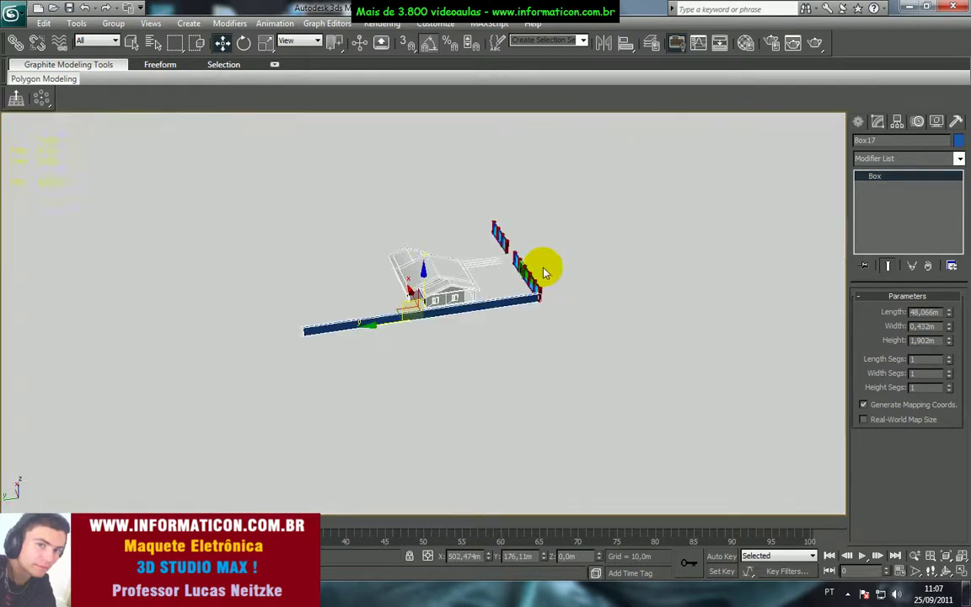
pyautogui.scroll(-2, 624, 299)
pyautogui.moveTo(631, 301); pyautogui.dragTo(340, 232, button='middle')
pyautogui.scroll(5, 305, 277)
# Compare the side wall with the corner pillar in front and perspective views and set the wall's height to 3 m
pyautogui.press('f')
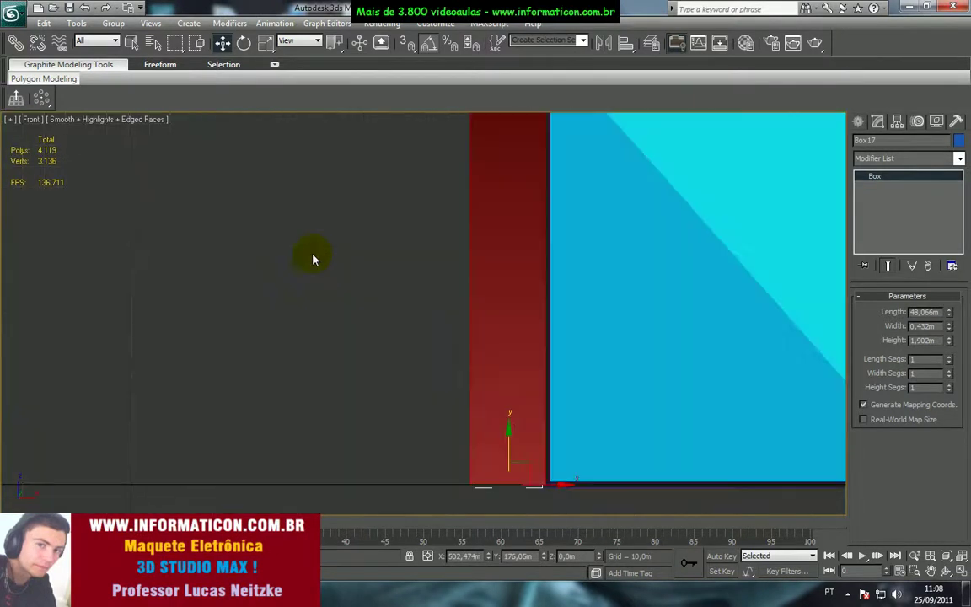
pyautogui.moveTo(436, 284); pyautogui.dragTo(336, 253, button='middle')
pyautogui.scroll(-8, 453, 322)
pyautogui.moveTo(452, 321); pyautogui.dragTo(306, 371, button='middle')
pyautogui.scroll(2, 320, 369)
pyautogui.press('p')
pyautogui.press('z')
pyautogui.keyDown('alt'); pyautogui.moveTo(346, 333); pyautogui.dragTo(15, 221, button='middle'); pyautogui.keyUp('alt')
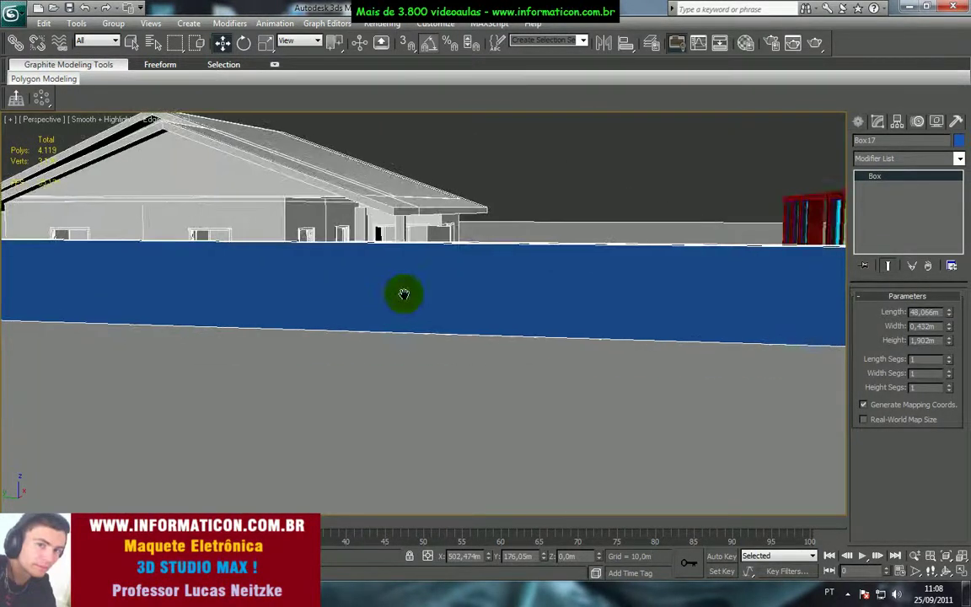
pyautogui.keyDown('alt'); pyautogui.moveTo(402, 291); pyautogui.dragTo(494, 288, button='middle'); pyautogui.keyUp('alt')
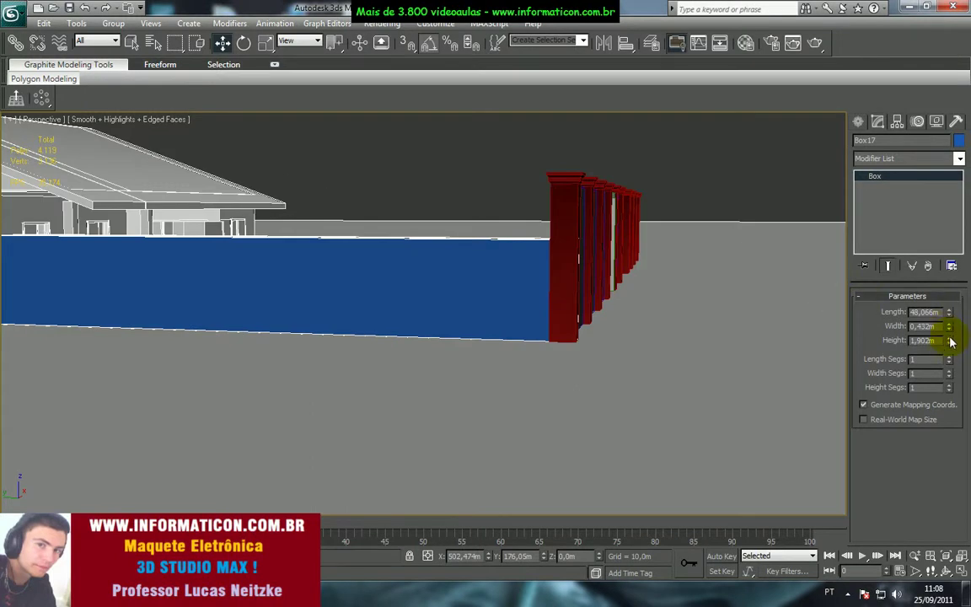
pyautogui.moveTo(949, 344); pyautogui.dragTo(949, 329)
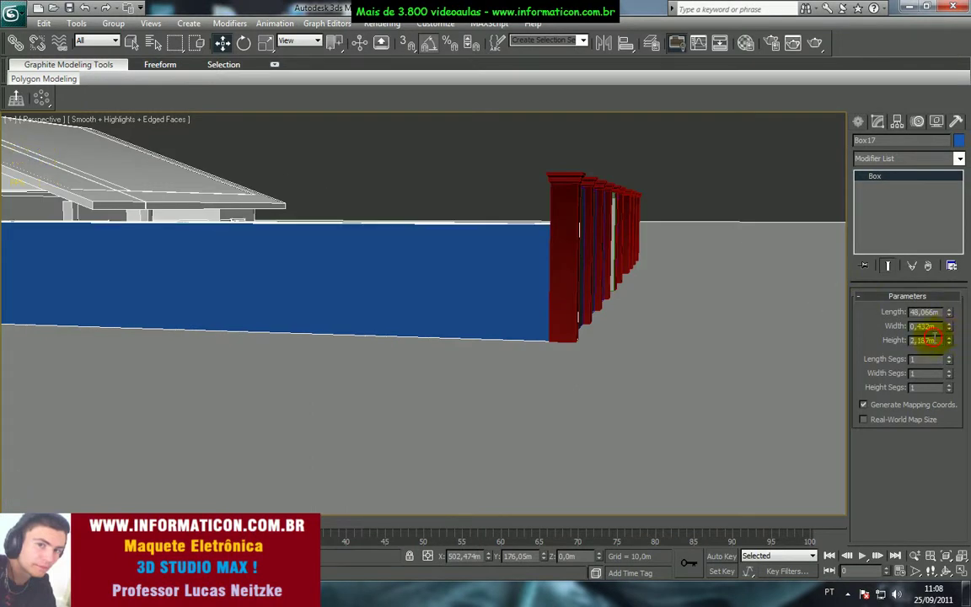
pyautogui.press('Return')
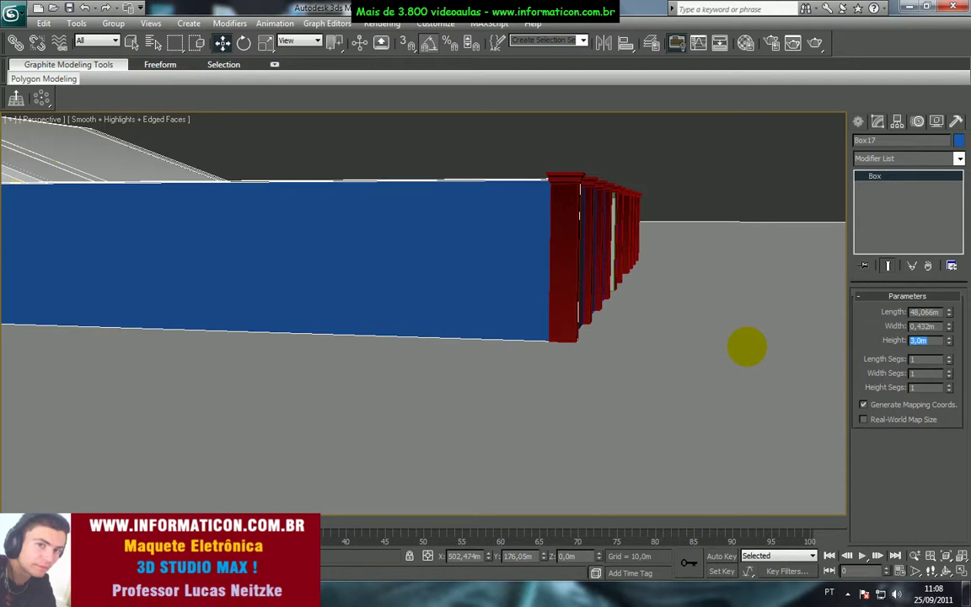
# Set the side wall's height to 2.94 m, keeping its top below the corner pillar's cap
pyautogui.keyDown('alt'); pyautogui.moveTo(585, 250); pyautogui.dragTo(602, 254, button='middle'); pyautogui.keyUp('alt')
pyautogui.scroll(2, 660, 228)
pyautogui.moveTo(659, 228); pyautogui.dragTo(523, 251, button='middle')
pyautogui.scroll(1, 506, 306)
pyautogui.scroll(1, 523, 251)
pyautogui.moveTo(585, 210); pyautogui.dragTo(523, 270, button='middle')
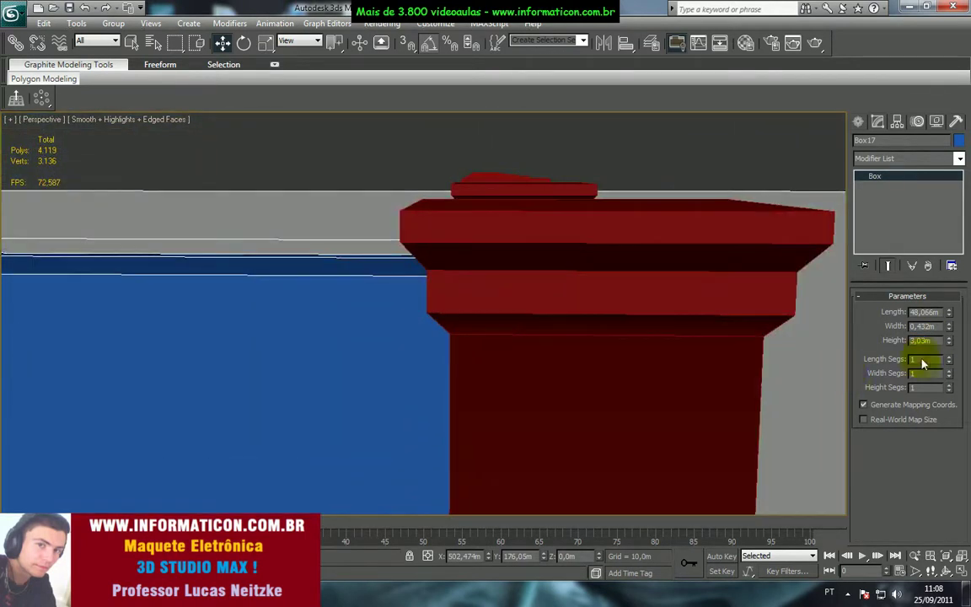
pyautogui.moveTo(951, 344); pyautogui.dragTo(947, 332)
pyautogui.keyDown('alt'); pyautogui.moveTo(548, 333); pyautogui.dragTo(591, 333, button='middle'); pyautogui.keyUp('alt')
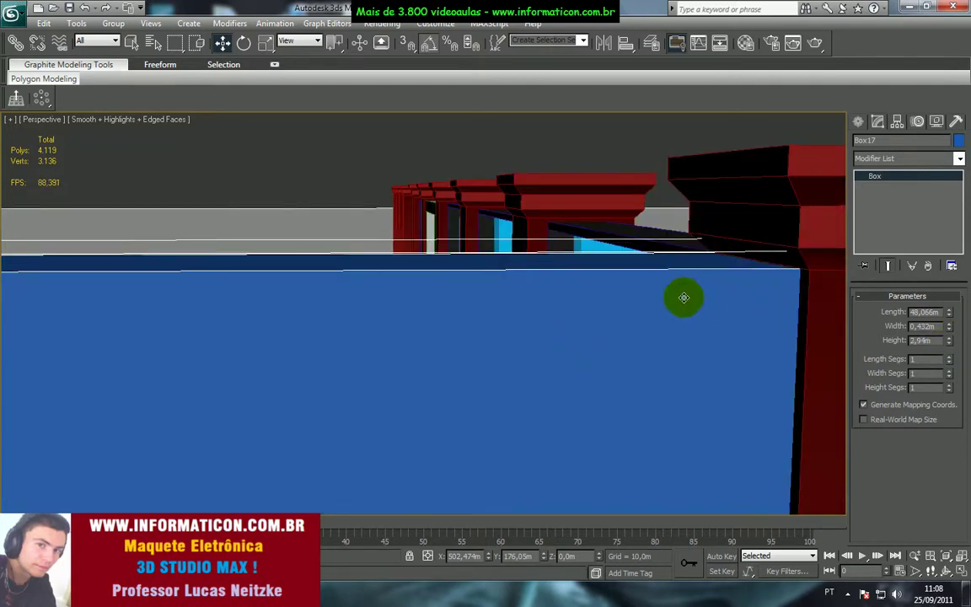
# Return to an overview of the house and front fence and save the scene with the finished side wall
pyautogui.scroll(-5, 683, 297)
pyautogui.click(615, 195)
pyautogui.keyDown('alt'); pyautogui.moveTo(614, 196); pyautogui.dragTo(408, 239, button='middle'); pyautogui.keyUp('alt')
pyautogui.scroll(-3, 545, 307)
pyautogui.moveTo(546, 308); pyautogui.dragTo(282, 299, button='middle')
pyautogui.click(13, 15)
pyautogui.click(38, 136)
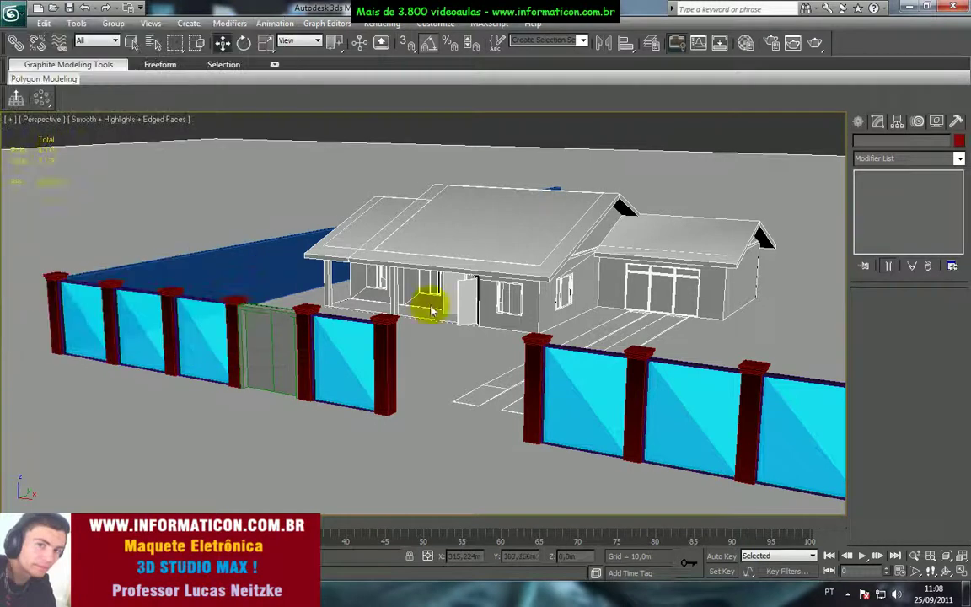
# In the top view, clone the side wall as one copy on the opposite side of the lot, at about X 532.274 m
pyautogui.scroll(-4, 428, 308)
pyautogui.moveTo(417, 310); pyautogui.dragTo(364, 299, button='middle')
pyautogui.click(305, 281)
pyautogui.press('f')
pyautogui.press('t')
pyautogui.moveTo(470, 323); pyautogui.dragTo(191, 243, button='middle')
pyautogui.scroll(3, 331, 281)
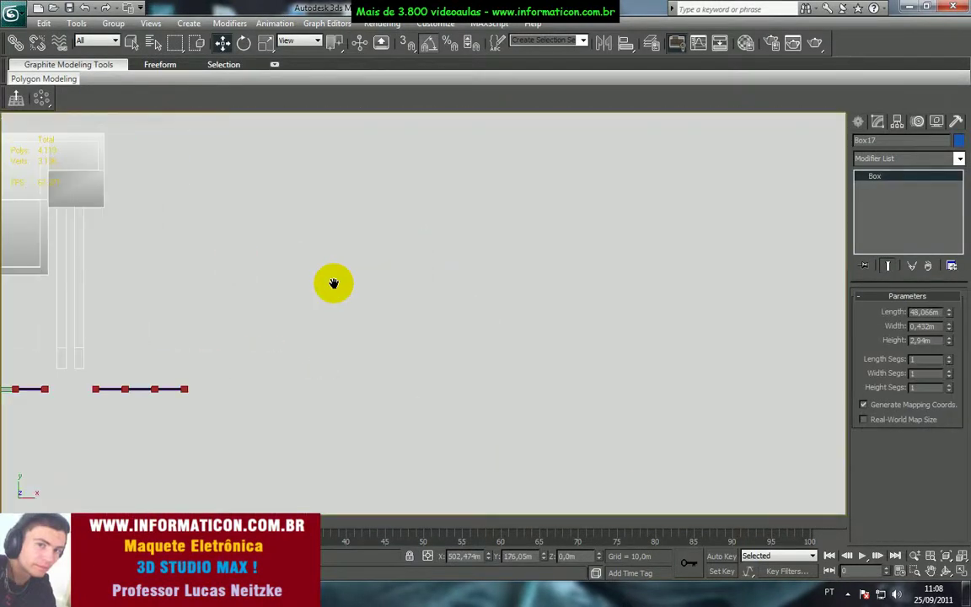
pyautogui.moveTo(332, 281); pyautogui.dragTo(525, 330, button='middle')
pyautogui.moveTo(184, 202)
pyautogui.keyDown('shift'); pyautogui.mouseDown()
pyautogui.moveTo(341, 230)
pyautogui.moveTo(472, 226)
pyautogui.mouseUp(); pyautogui.keyUp('shift')
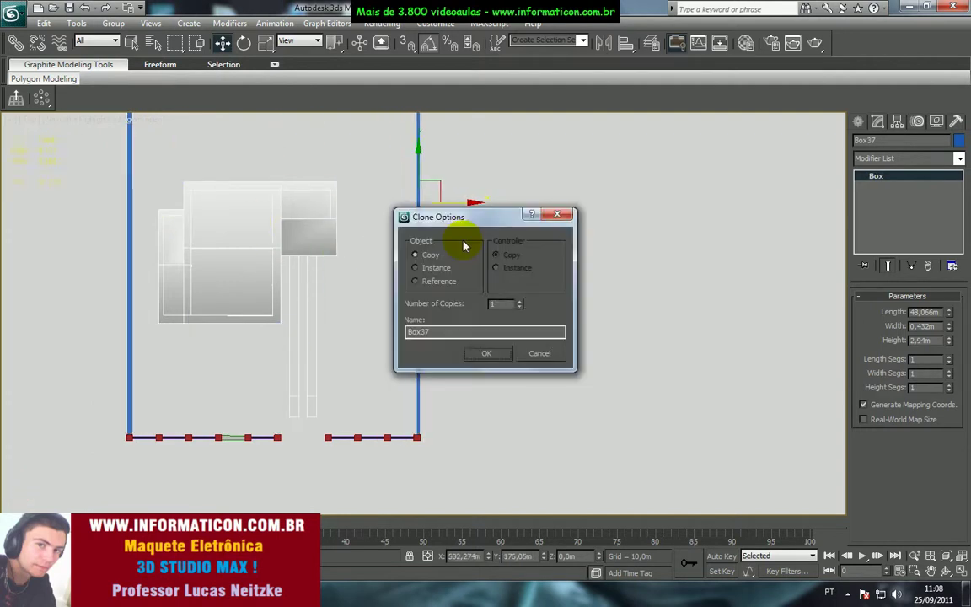
pyautogui.click(487, 352)
# Nudge the copied side wall to about X 532.227 m, Y 176.05 m, lining up its front end with the corner pillar
pyautogui.scroll(3, 407, 263)
pyautogui.scroll(3, 271, 315)
pyautogui.moveTo(270, 315); pyautogui.dragTo(352, 294, button='middle')
pyautogui.moveTo(344, 290); pyautogui.dragTo(341, 285)
pyautogui.press('p')
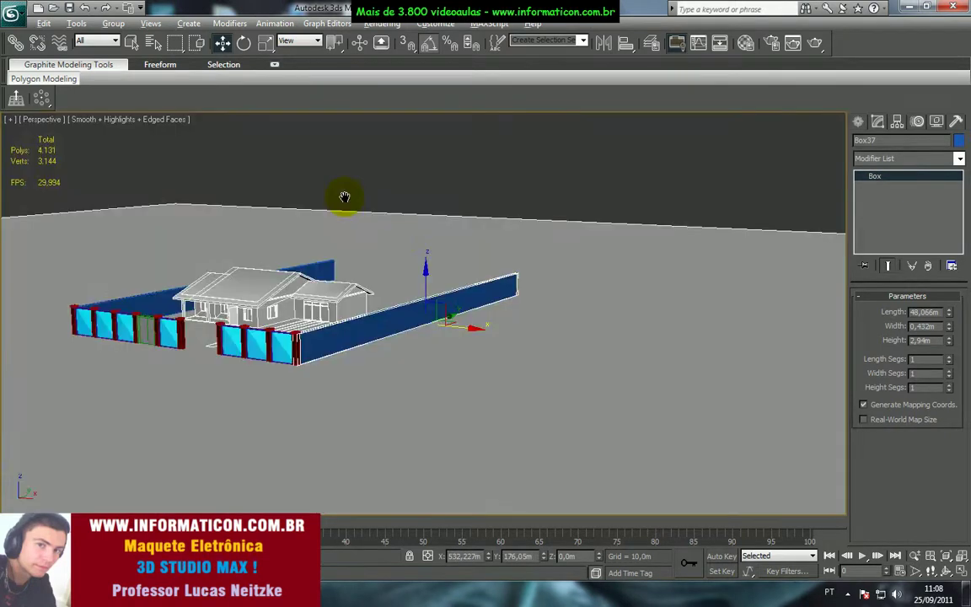
# In the perspective view, check the copied wall against its corner pillar and fine-tune it along X
pyautogui.scroll(4, 367, 275)
pyautogui.scroll(3, 406, 291)
pyautogui.moveTo(323, 310); pyautogui.dragTo(401, 266, button='middle')
pyautogui.scroll(-2, 377, 301)
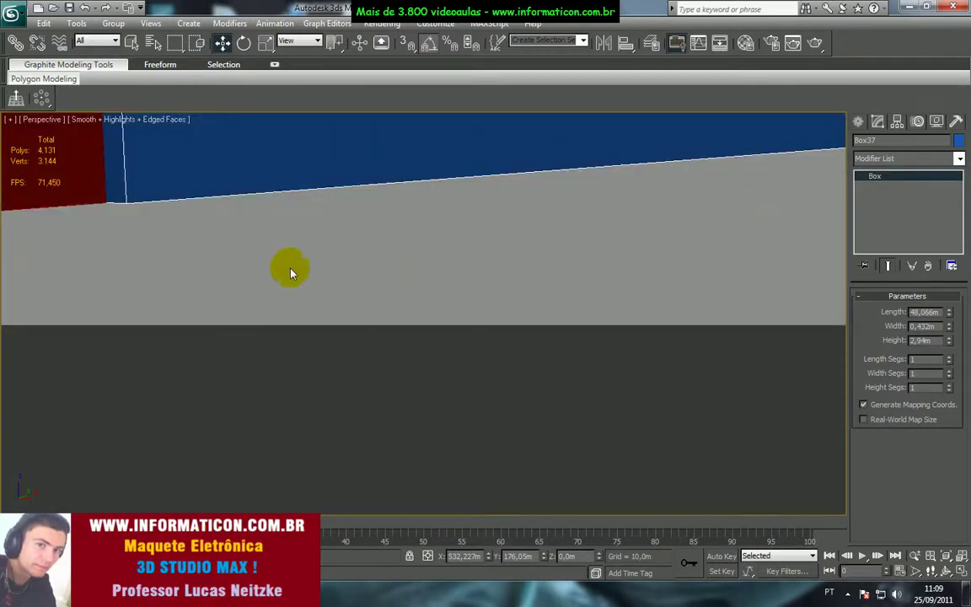
pyautogui.scroll(-5, 351, 302)
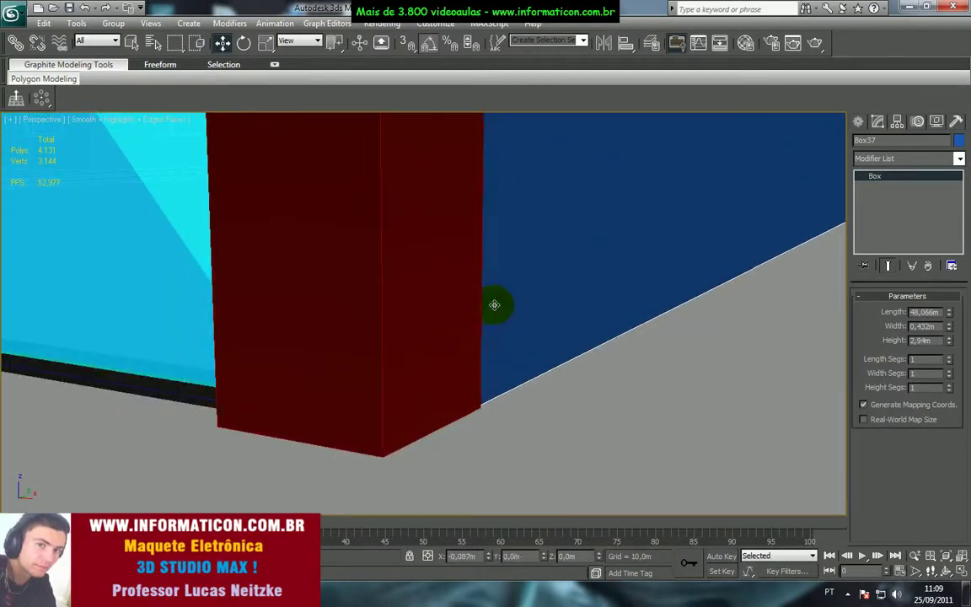
pyautogui.scroll(-6, 405, 308)
pyautogui.keyDown('alt'); pyautogui.moveTo(416, 306); pyautogui.dragTo(428, 351, button='middle'); pyautogui.keyUp('alt')
# Select the original side wall on the opposite side of the lot and close in on its corner pillar
pyautogui.click(428, 351)
pyautogui.scroll(-4, 463, 362)
pyautogui.keyDown('alt'); pyautogui.moveTo(485, 363); pyautogui.dragTo(631, 318, button='middle'); pyautogui.keyUp('alt')
pyautogui.scroll(10, 466, 369)
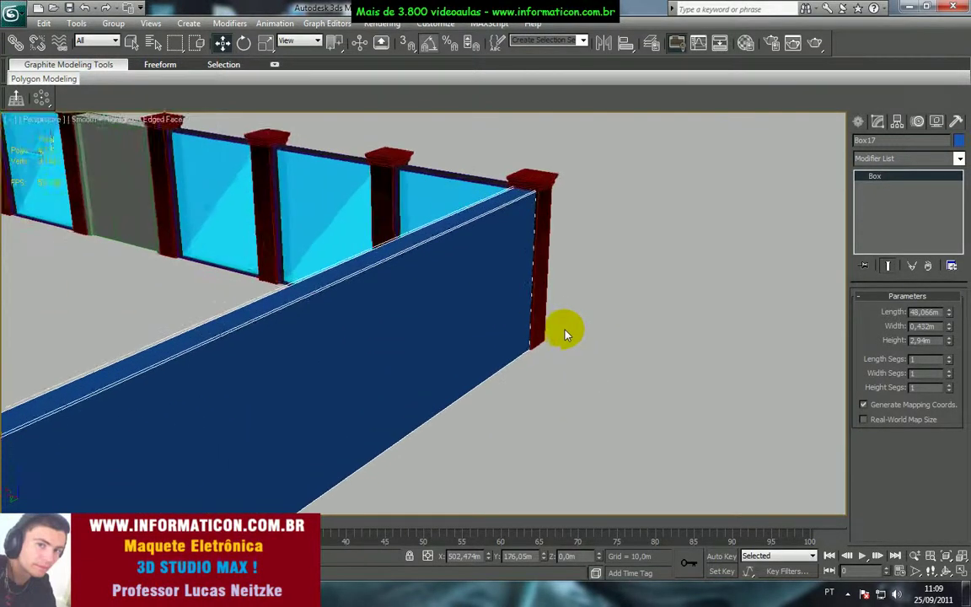
pyautogui.scroll(8, 565, 335)
pyautogui.click(594, 346)
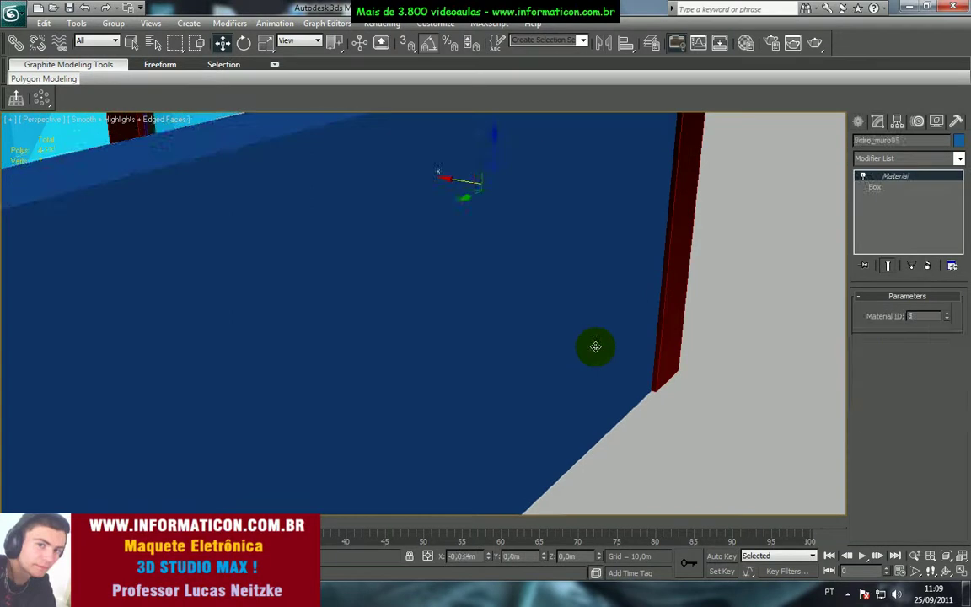
pyautogui.click(518, 348)
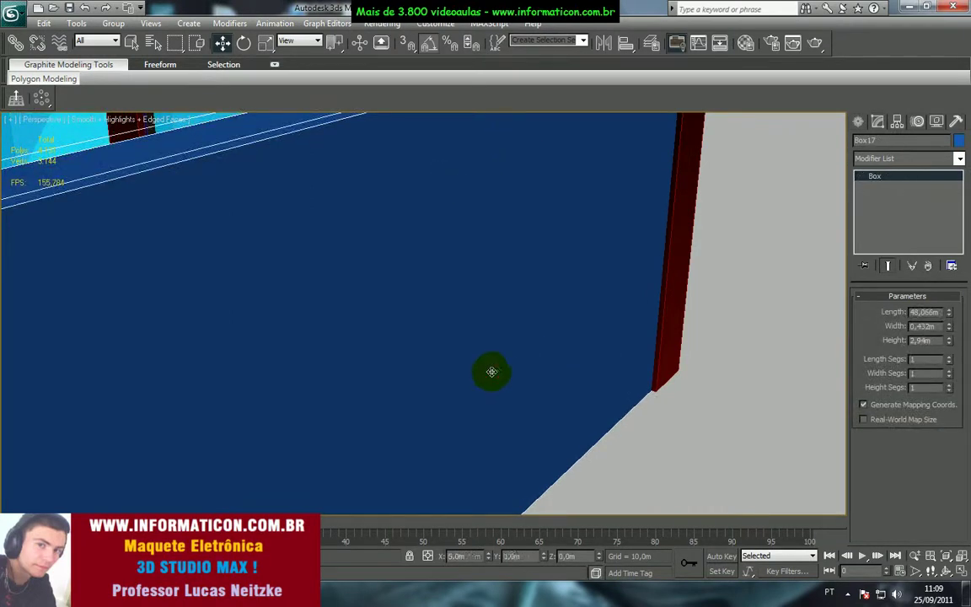
pyautogui.click(204, 155)
pyautogui.click(205, 156)
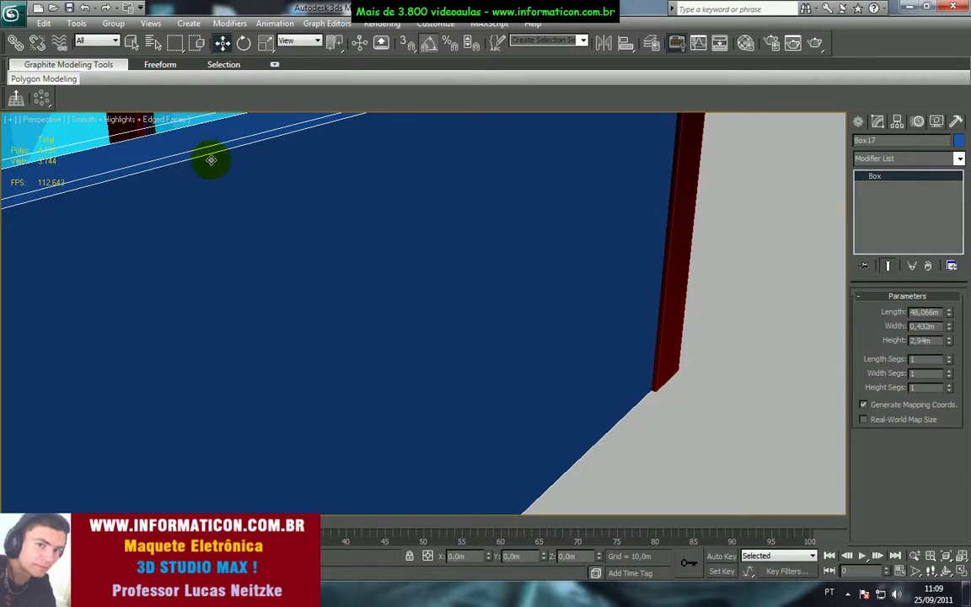
# Examine from outside the lot how the original side wall's base, top edge and front end meet the corner pillar
pyautogui.scroll(-4, 339, 181)
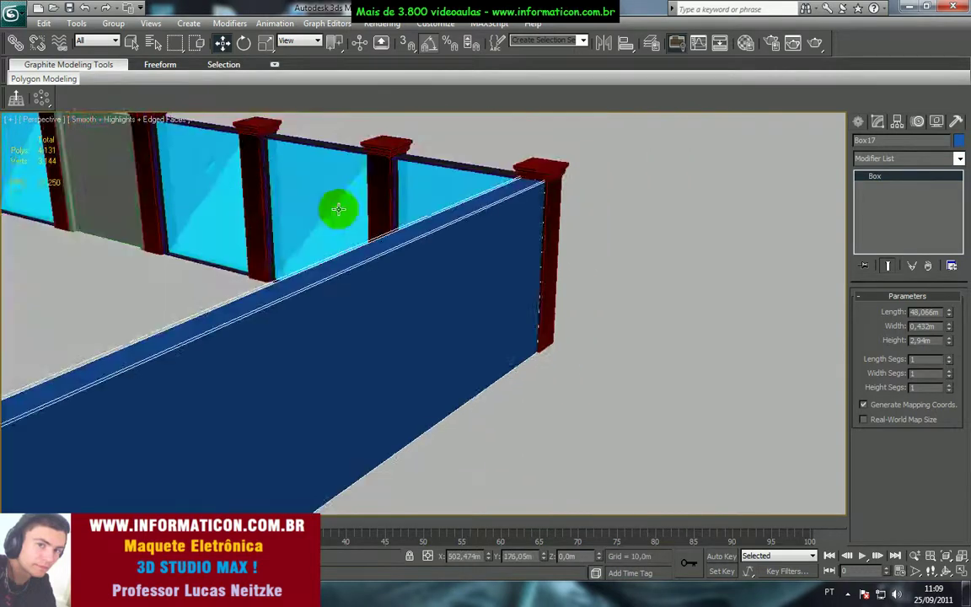
pyautogui.keyDown('alt'); pyautogui.moveTo(338, 210); pyautogui.dragTo(404, 225, button='middle'); pyautogui.keyUp('alt')
pyautogui.keyDown('alt'); pyautogui.moveTo(334, 217); pyautogui.dragTo(327, 276, button='middle'); pyautogui.keyUp('alt')
pyautogui.scroll(-3, 328, 276)
pyautogui.scroll(3, 444, 271)
pyautogui.keyDown('alt'); pyautogui.moveTo(445, 271); pyautogui.dragTo(296, 189, button='middle'); pyautogui.keyUp('alt')
pyautogui.scroll(5, 427, 251)
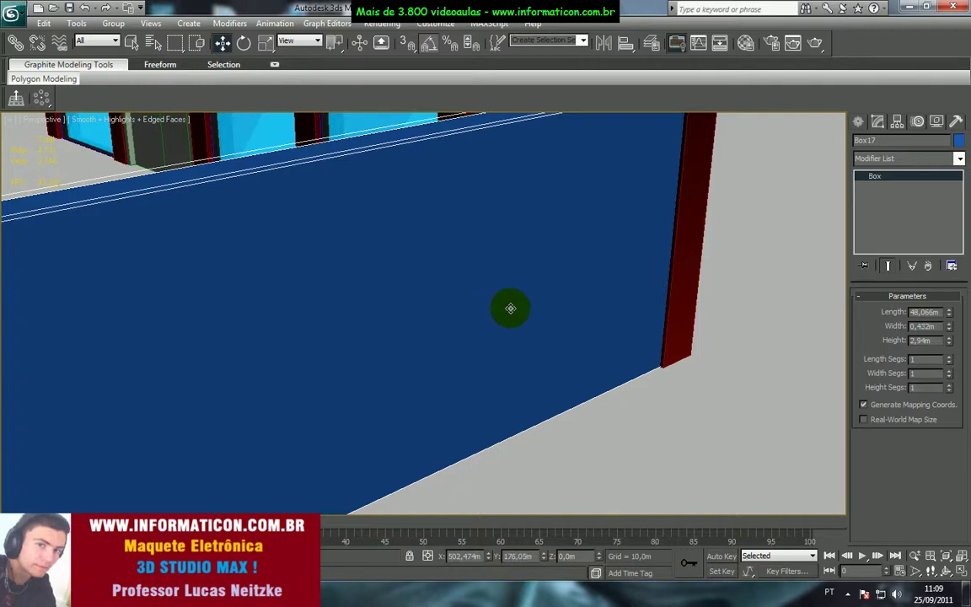
pyautogui.click(481, 274)
pyautogui.scroll(-10, 512, 315)
pyautogui.scroll(12, 400, 272)
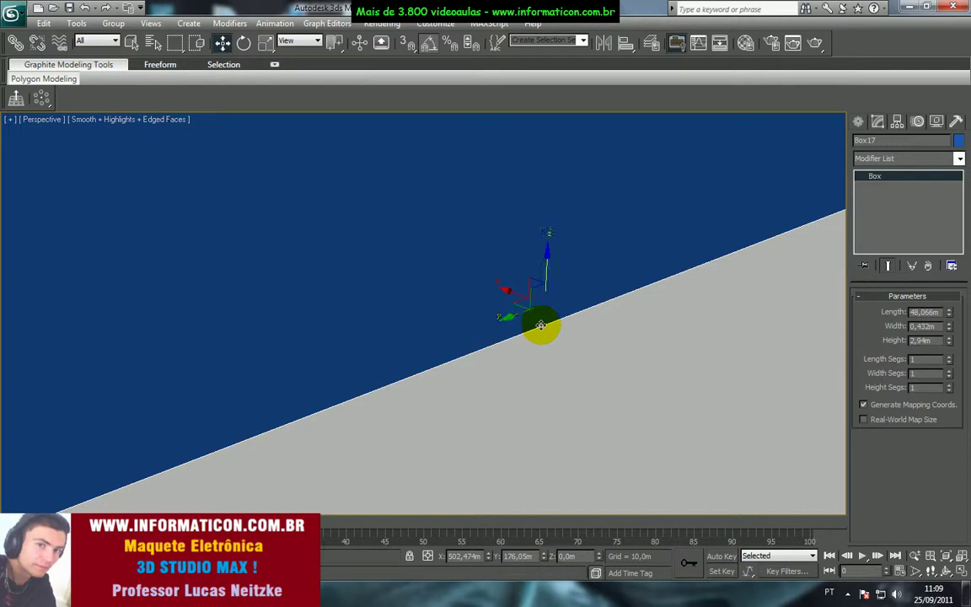
pyautogui.scroll(-8, 592, 267)
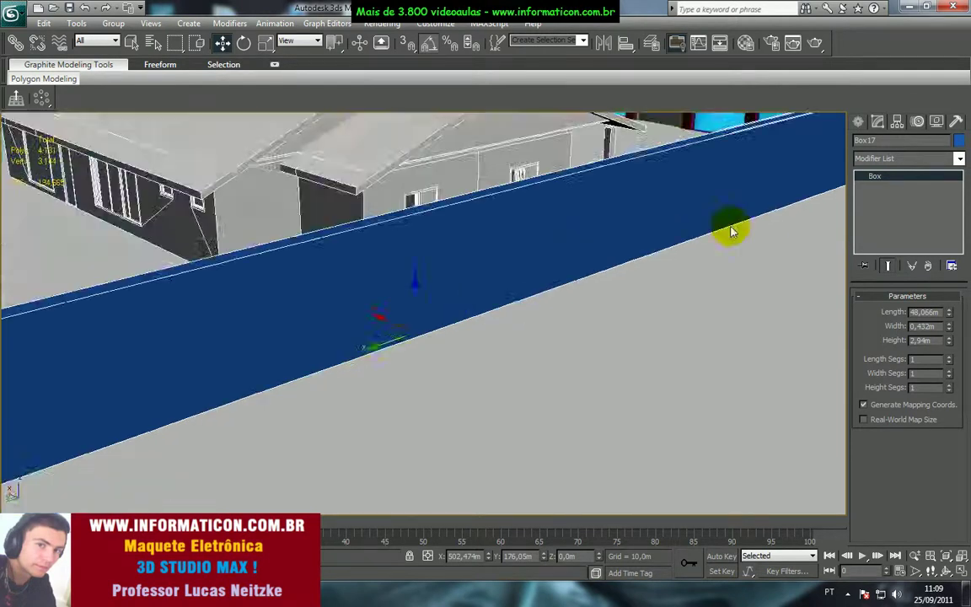
pyautogui.scroll(8, 563, 296)
pyautogui.scroll(-8, 636, 301)
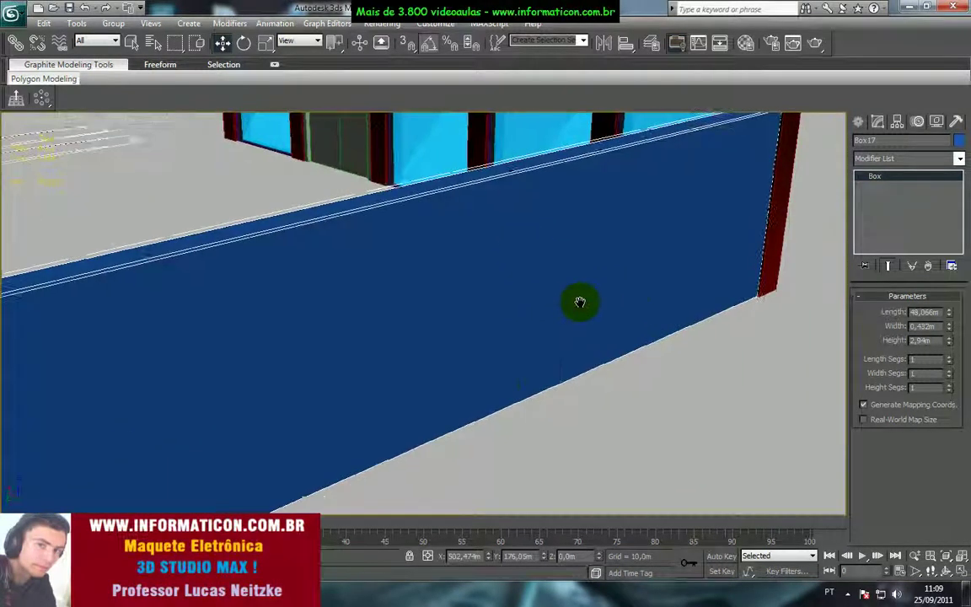
pyautogui.scroll(8, 661, 258)
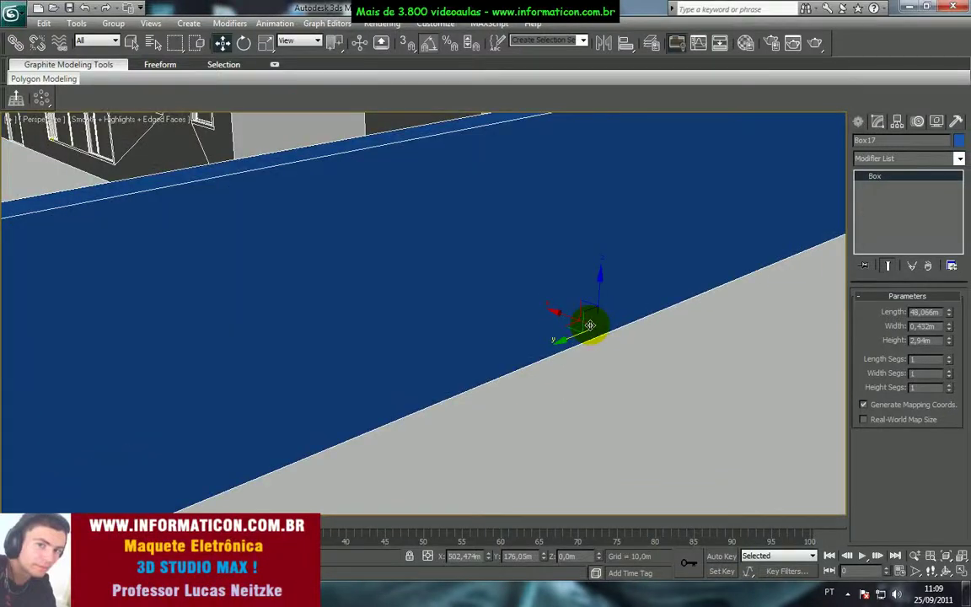
pyautogui.scroll(-8, 646, 289)
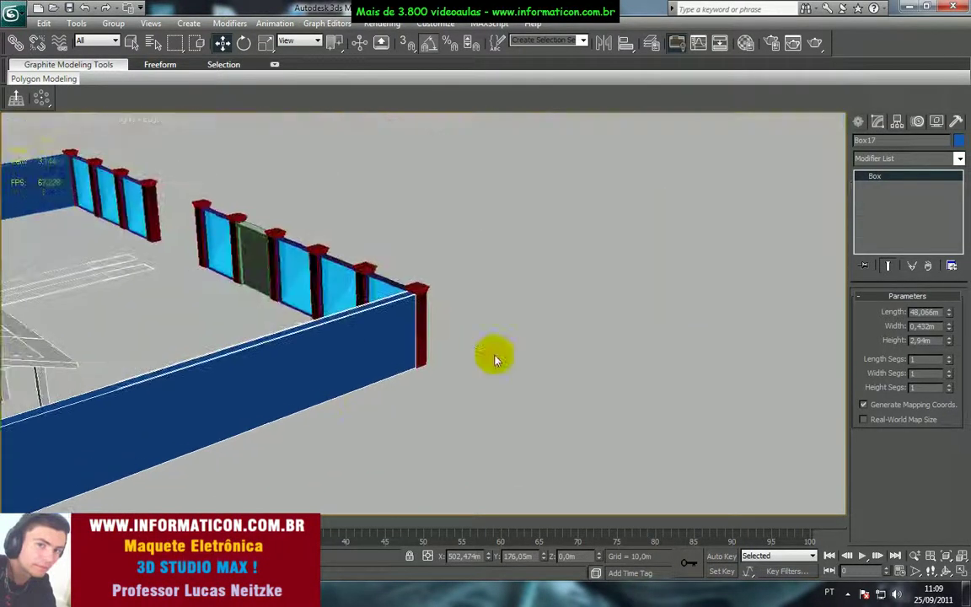
pyautogui.scroll(8, 494, 353)
pyautogui.scroll(2, 402, 382)
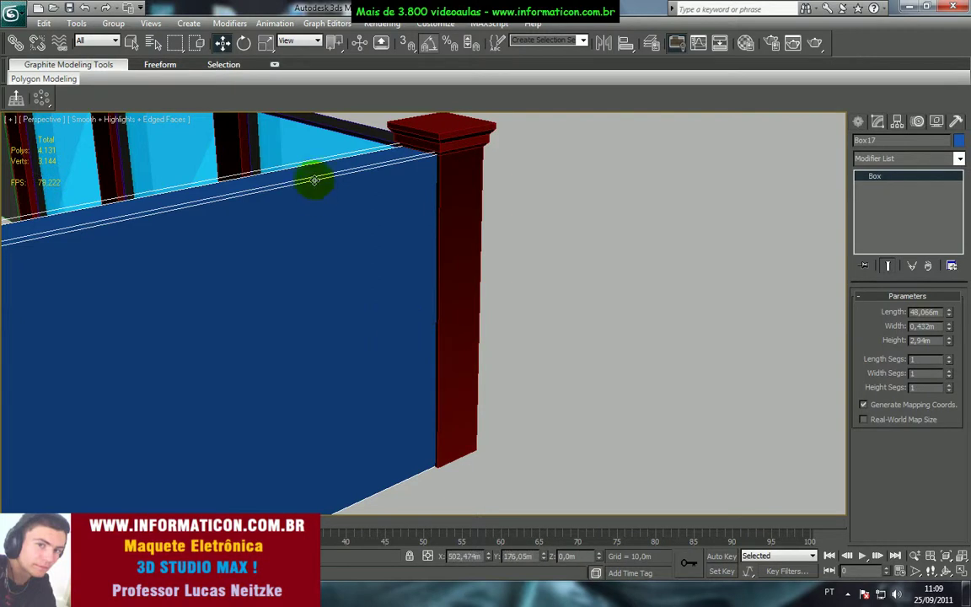
pyautogui.scroll(-6, 396, 331)
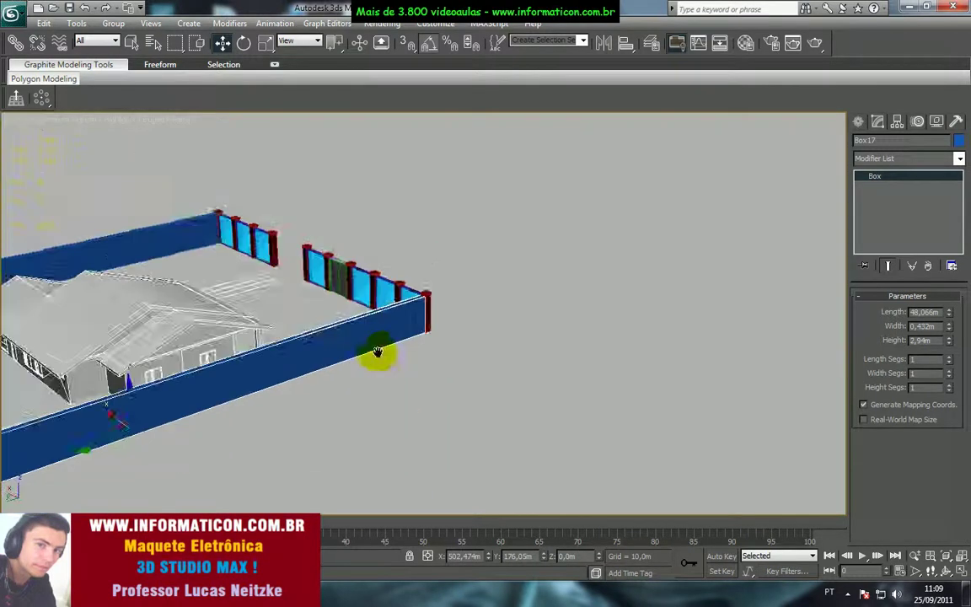
pyautogui.scroll(5, 259, 313)
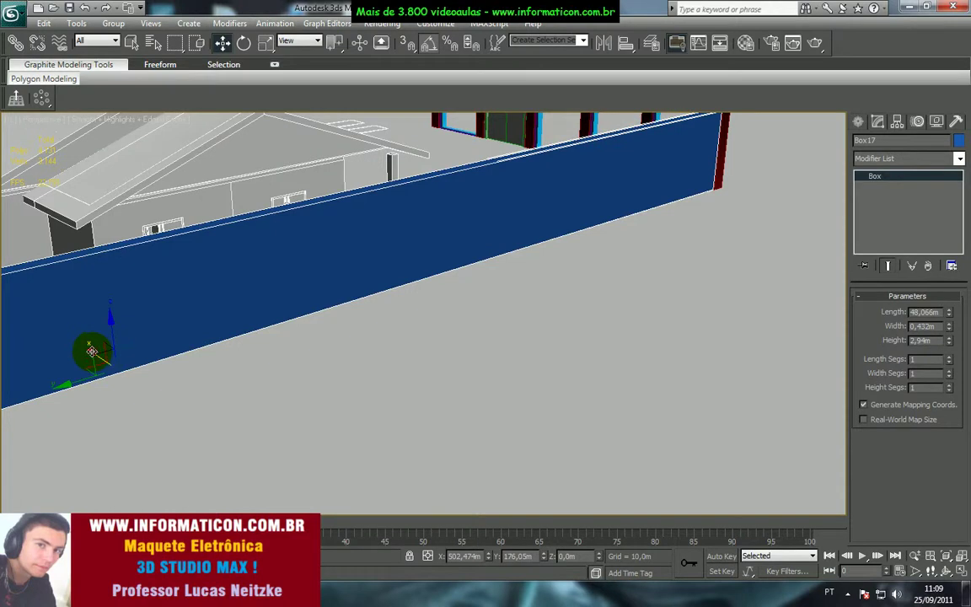
# Shift the original side wall slightly along X and check its front end at the corner pillar
pyautogui.moveTo(92, 351); pyautogui.dragTo(95, 352)
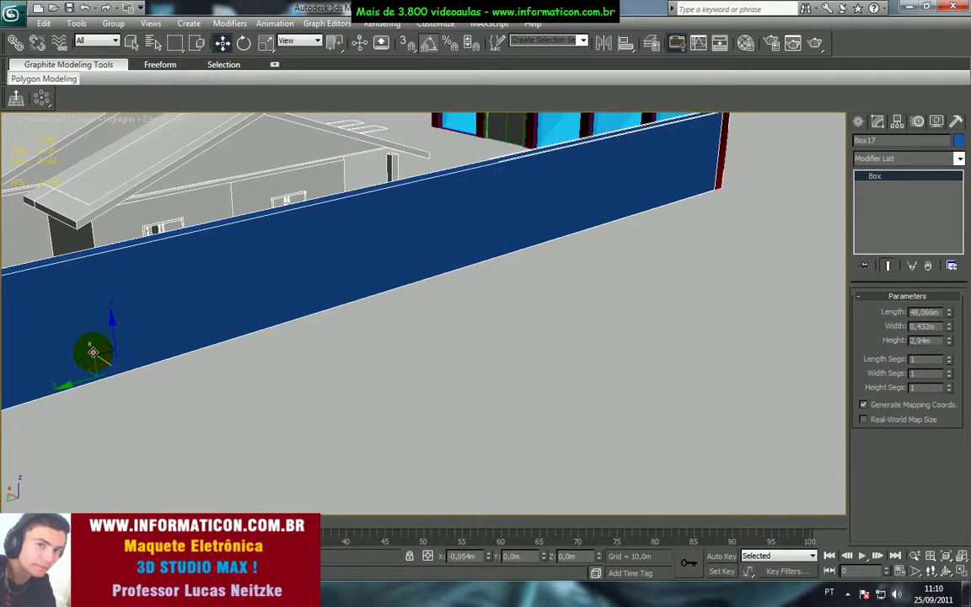
pyautogui.moveTo(425, 243); pyautogui.dragTo(225, 361, button='middle')
pyautogui.scroll(5, 225, 361)
pyautogui.moveTo(720, 239); pyautogui.dragTo(150, 464, button='middle')
pyautogui.moveTo(586, 310)
pyautogui.mouseDown(button='middle')
pyautogui.moveTo(695, 304)
pyautogui.moveTo(553, 368)
pyautogui.moveTo(610, 335)
pyautogui.mouseUp(button='middle')
# Turn off the edged-faces display and fine-tune the original side wall to about X 502.435 m at the corner pillar
pyautogui.press('F3')
pyautogui.press('F3')
pyautogui.press('F4')
pyautogui.keyDown('alt'); pyautogui.moveTo(663, 314); pyautogui.dragTo(543, 310, button='middle'); pyautogui.keyUp('alt')
pyautogui.scroll(3, 545, 311)
pyautogui.moveTo(627, 343); pyautogui.dragTo(368, 253, button='middle')
pyautogui.moveTo(120, 132); pyautogui.dragTo(121, 131)
# Return to an overview of the fenced lot and save the scene with both side walls
pyautogui.scroll(-5, 390, 243)
pyautogui.keyDown('alt'); pyautogui.moveTo(391, 243); pyautogui.dragTo(322, 331, button='middle'); pyautogui.keyUp('alt')
pyautogui.scroll(-5, 472, 280)
pyautogui.click(12, 15)
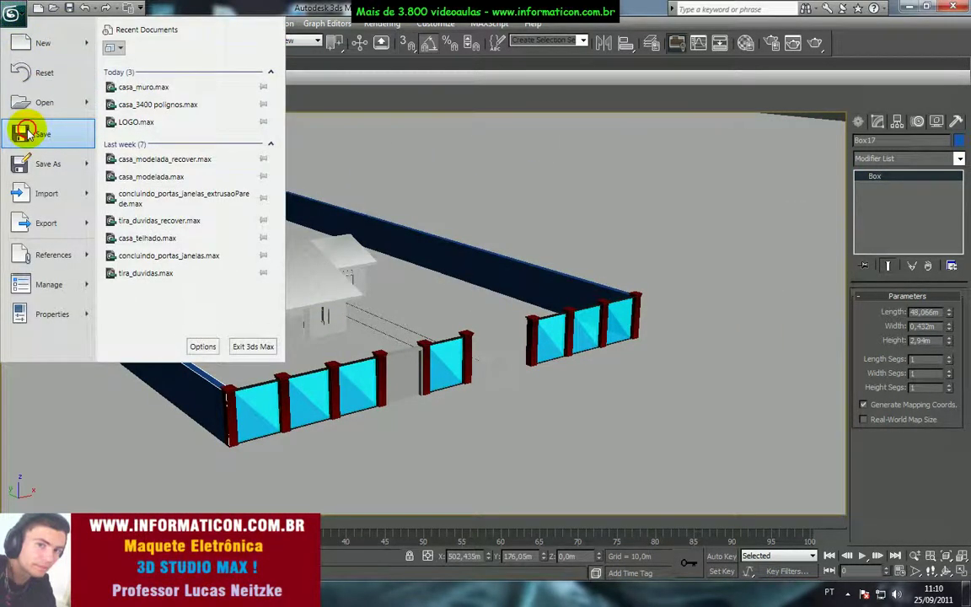